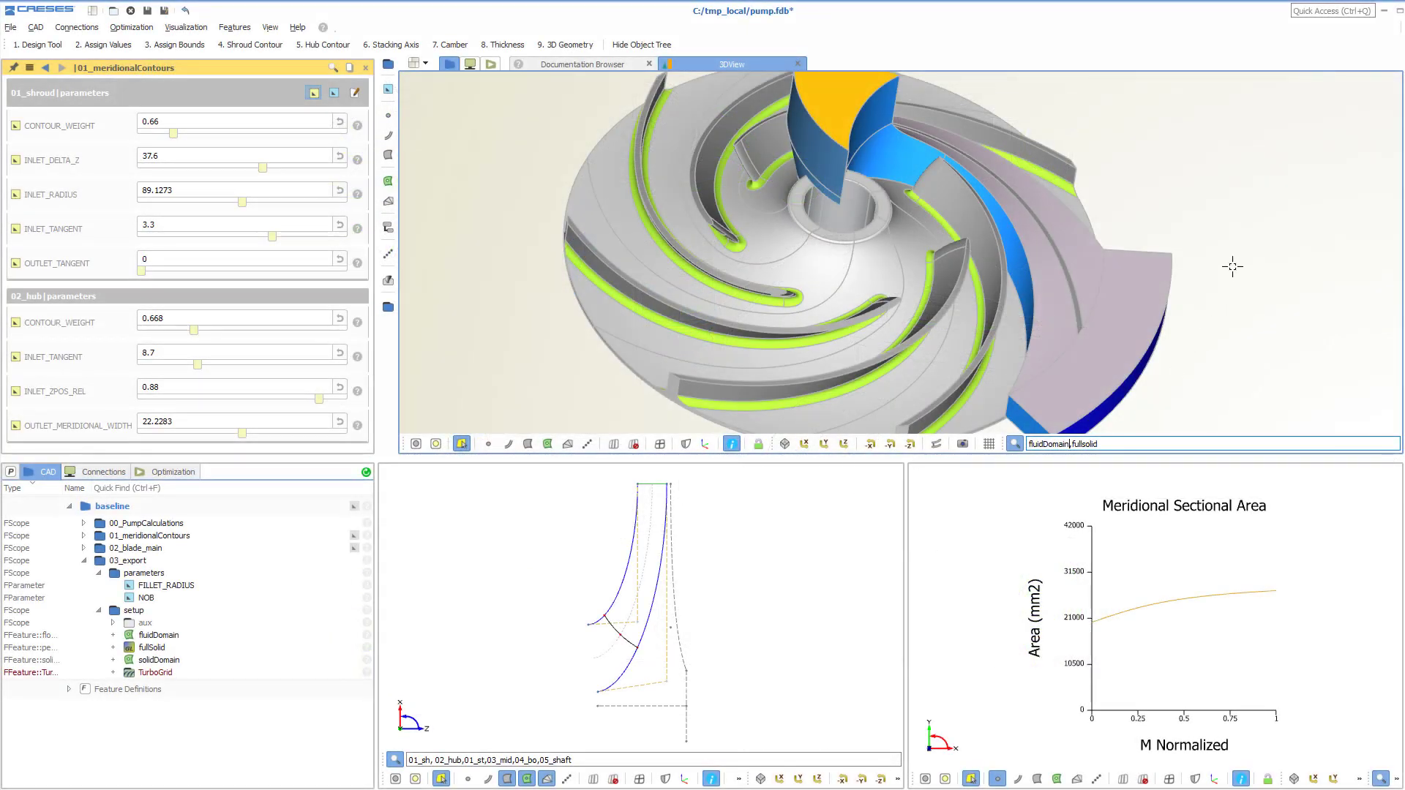
# - Orbit the impeller view and drag the hub CONTOUR_WEIGHT from 0.668 to 0.938
pyautogui.moveTo(1232, 266); pyautogui.dragTo(1012, 255)
pyautogui.scroll(3, 1007, 256)
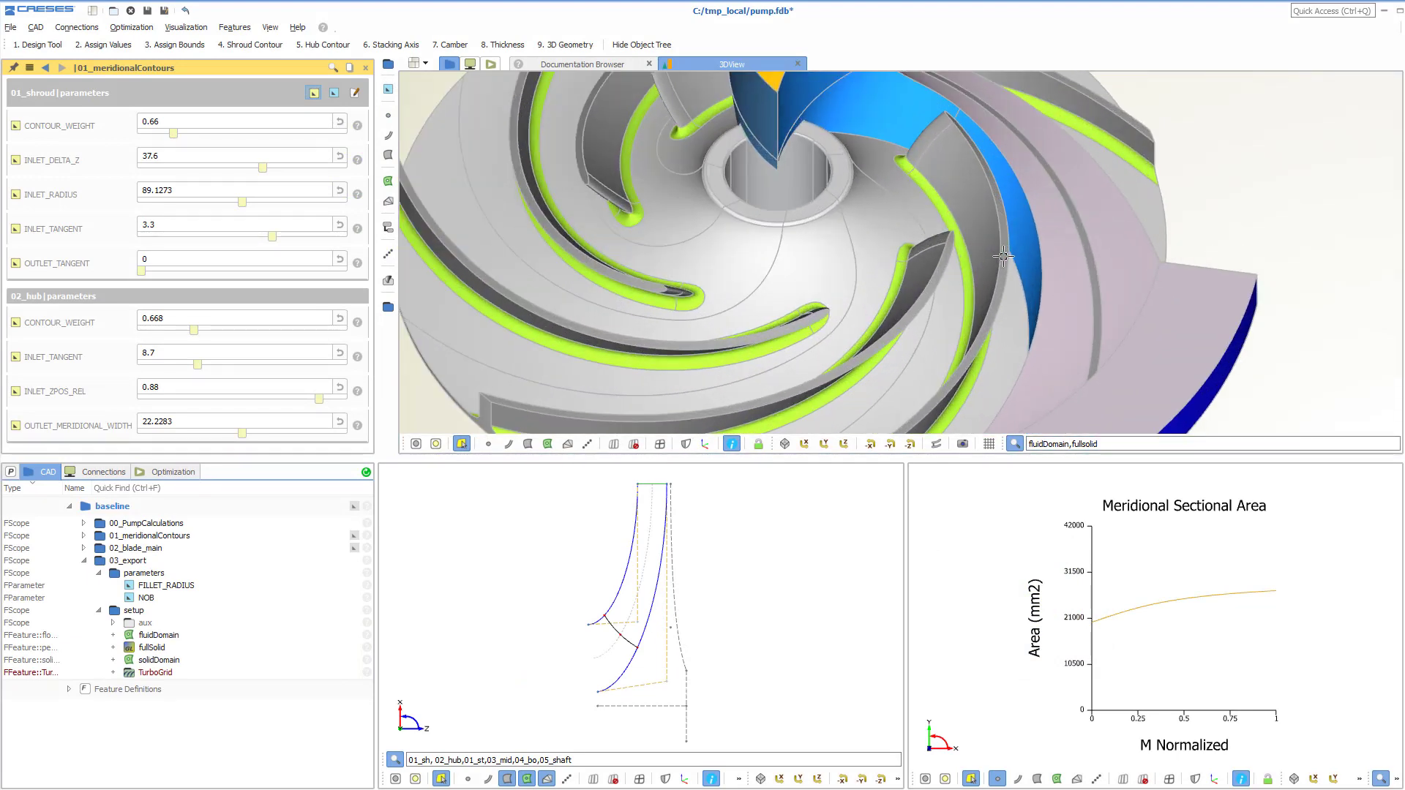
pyautogui.scroll(-3, 994, 259)
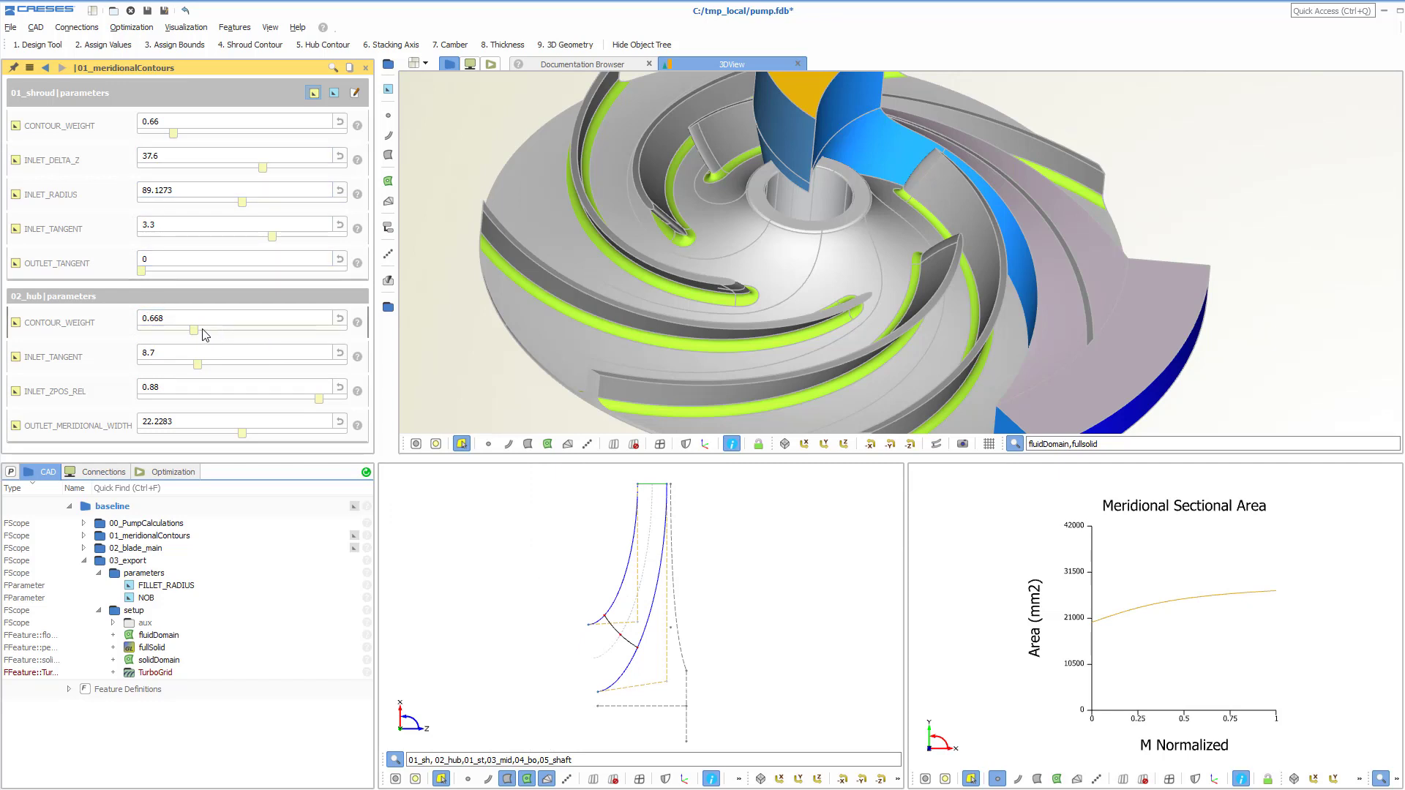
pyautogui.moveTo(197, 334); pyautogui.dragTo(229, 337)
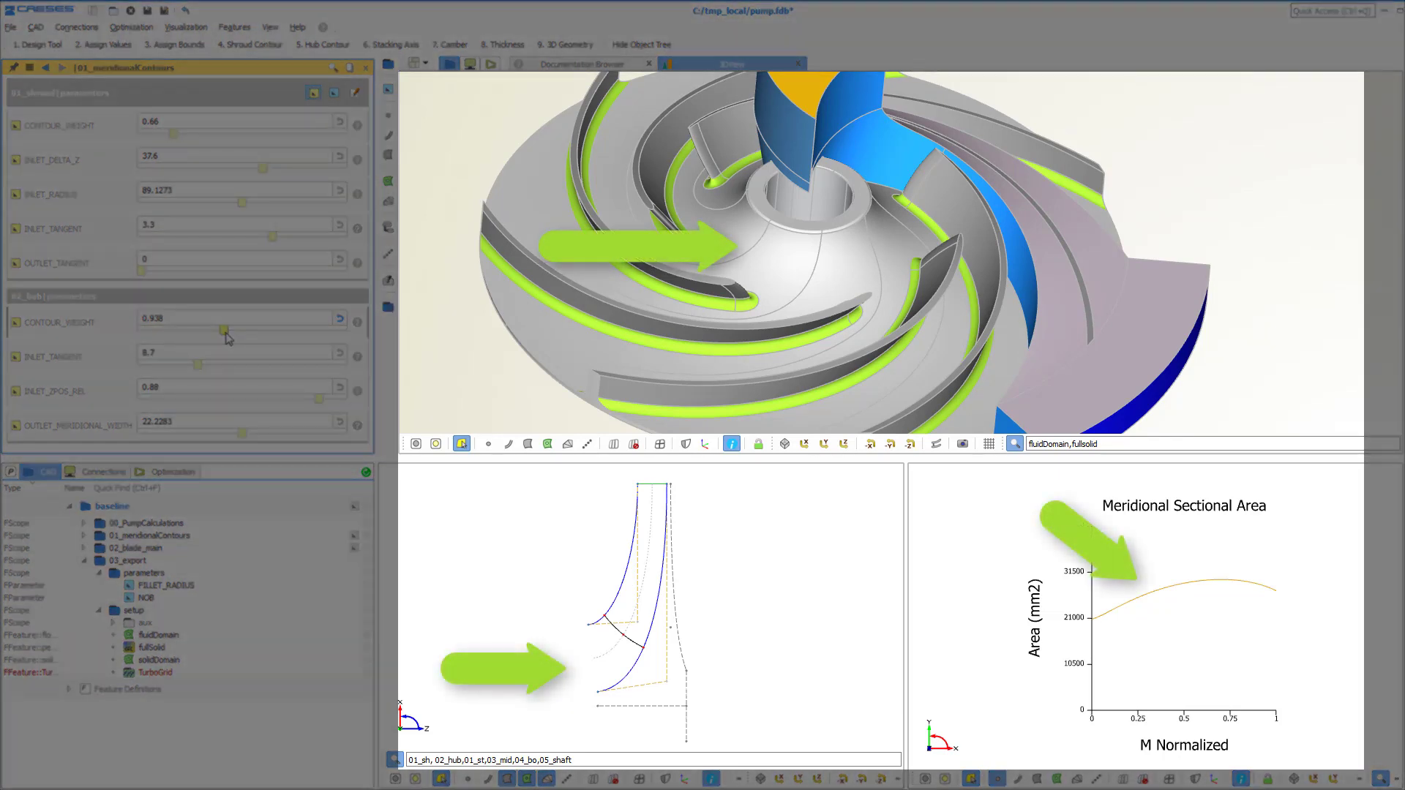
pyautogui.moveTo(228, 337)
pyautogui.mouseDown()
pyautogui.moveTo(196, 333)
pyautogui.moveTo(227, 338)
pyautogui.mouseUp()
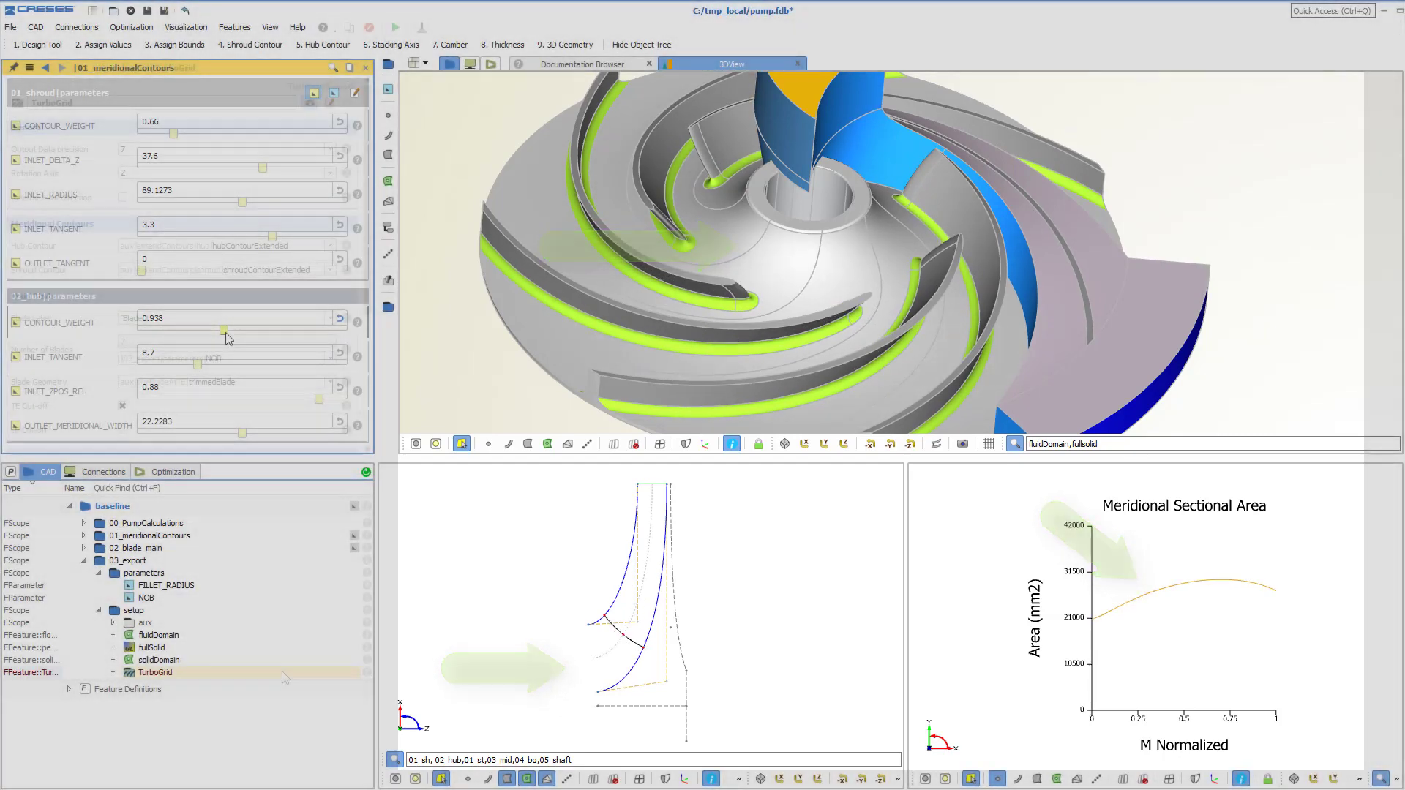
# - Select the TurboGrid export feature and review its settings: precision 7, Z axis, 200 points, 5 sections
pyautogui.click(282, 671)
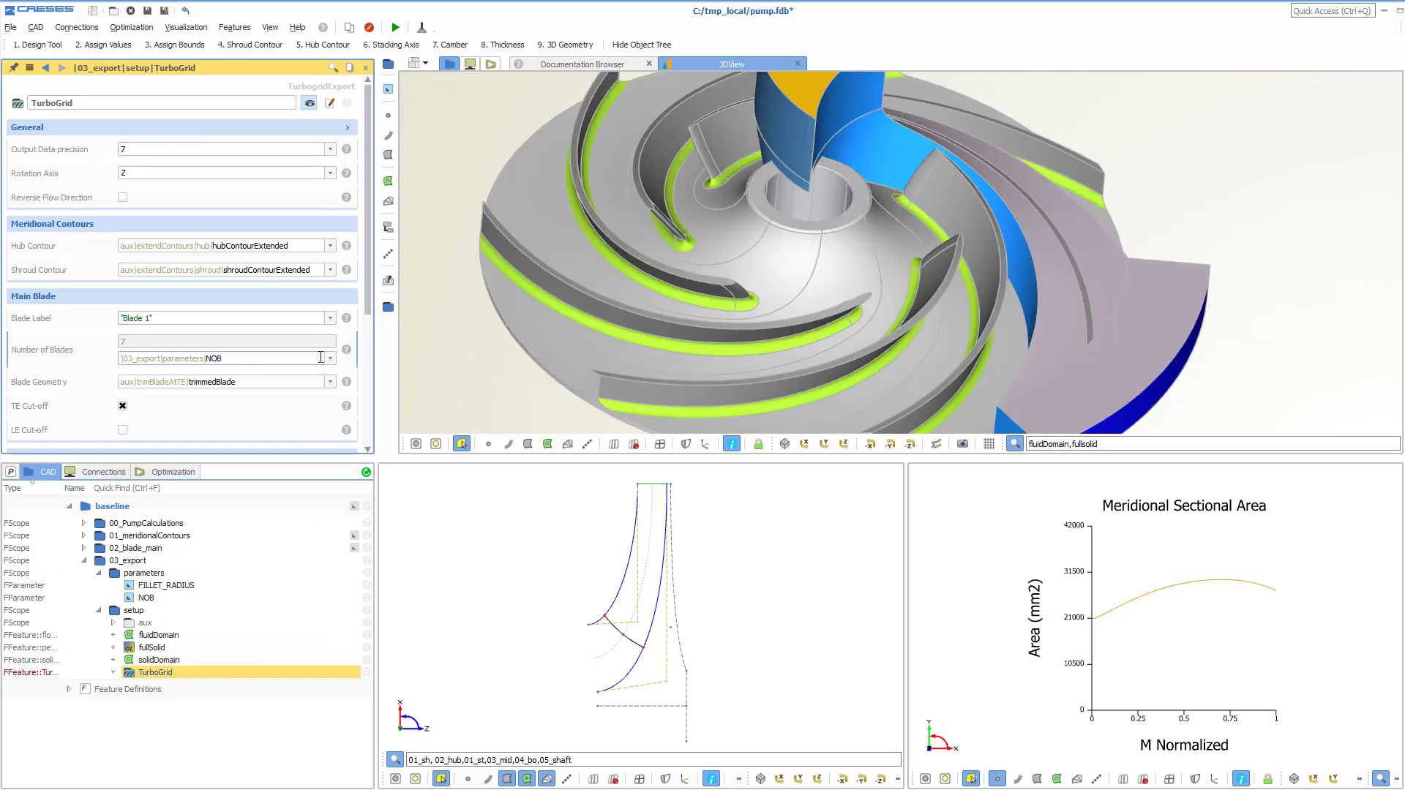
pyautogui.click(388, 284)
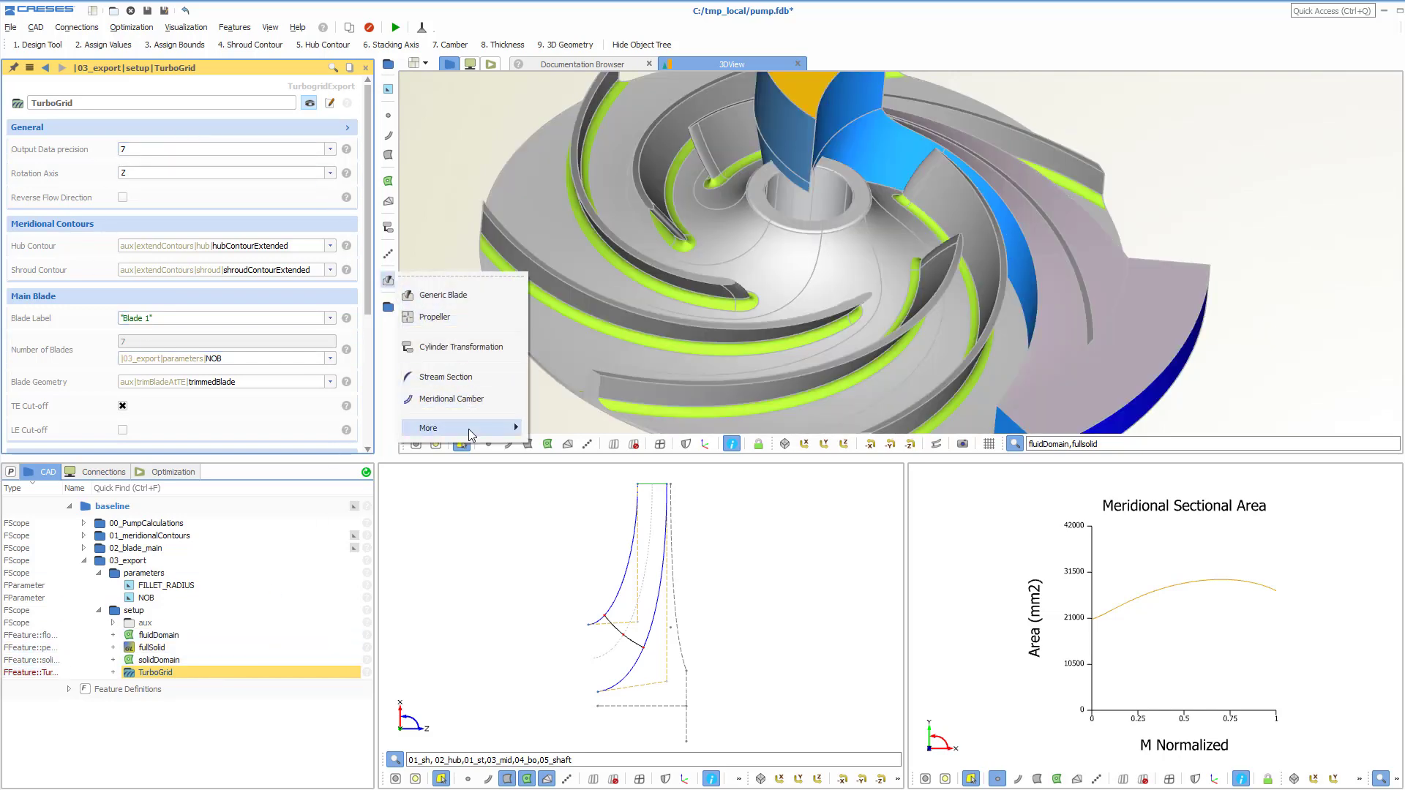
pyautogui.moveTo(513, 429)
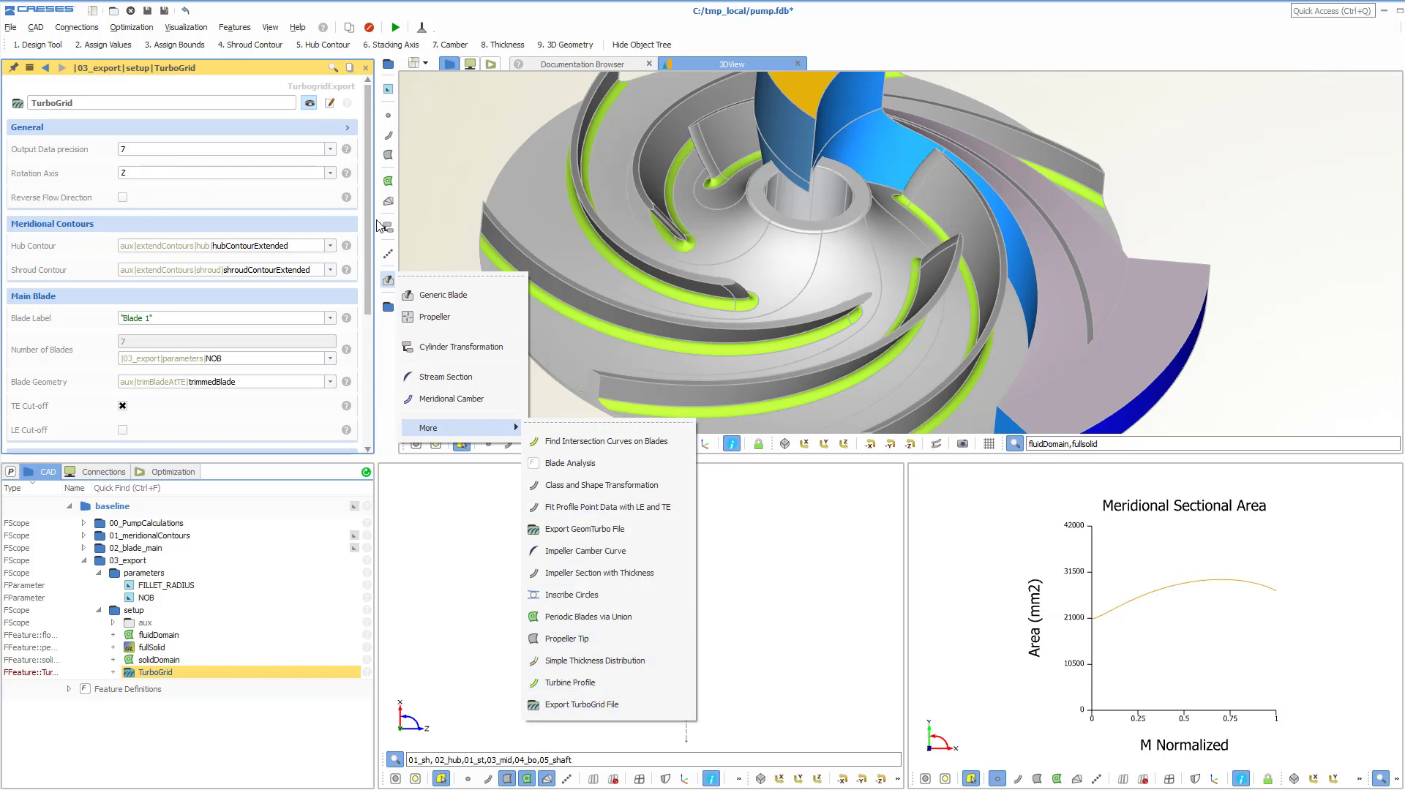
pyautogui.moveTo(370, 231); pyautogui.dragTo(361, 335)
pyautogui.scroll(-3, 360, 335)
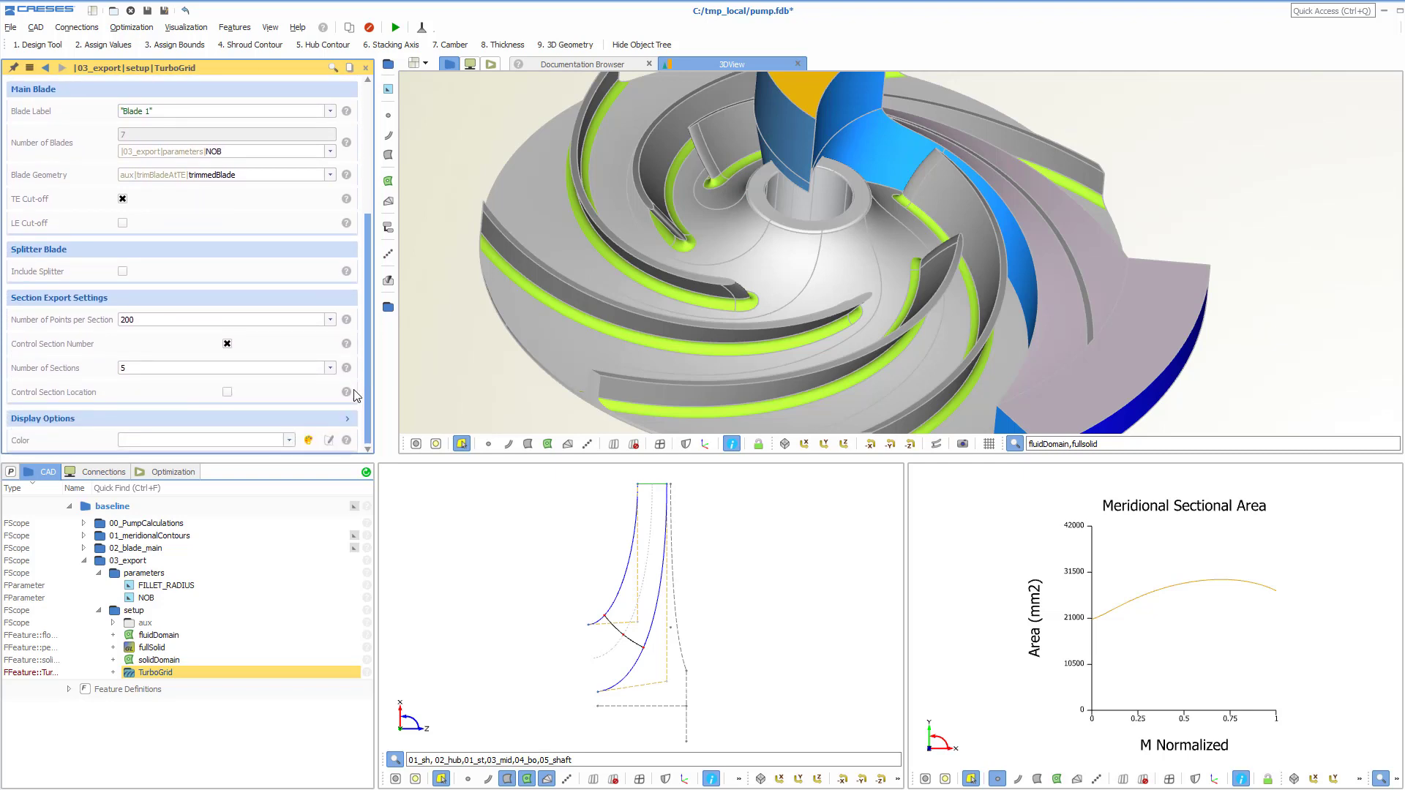
pyautogui.scroll(3, 357, 375)
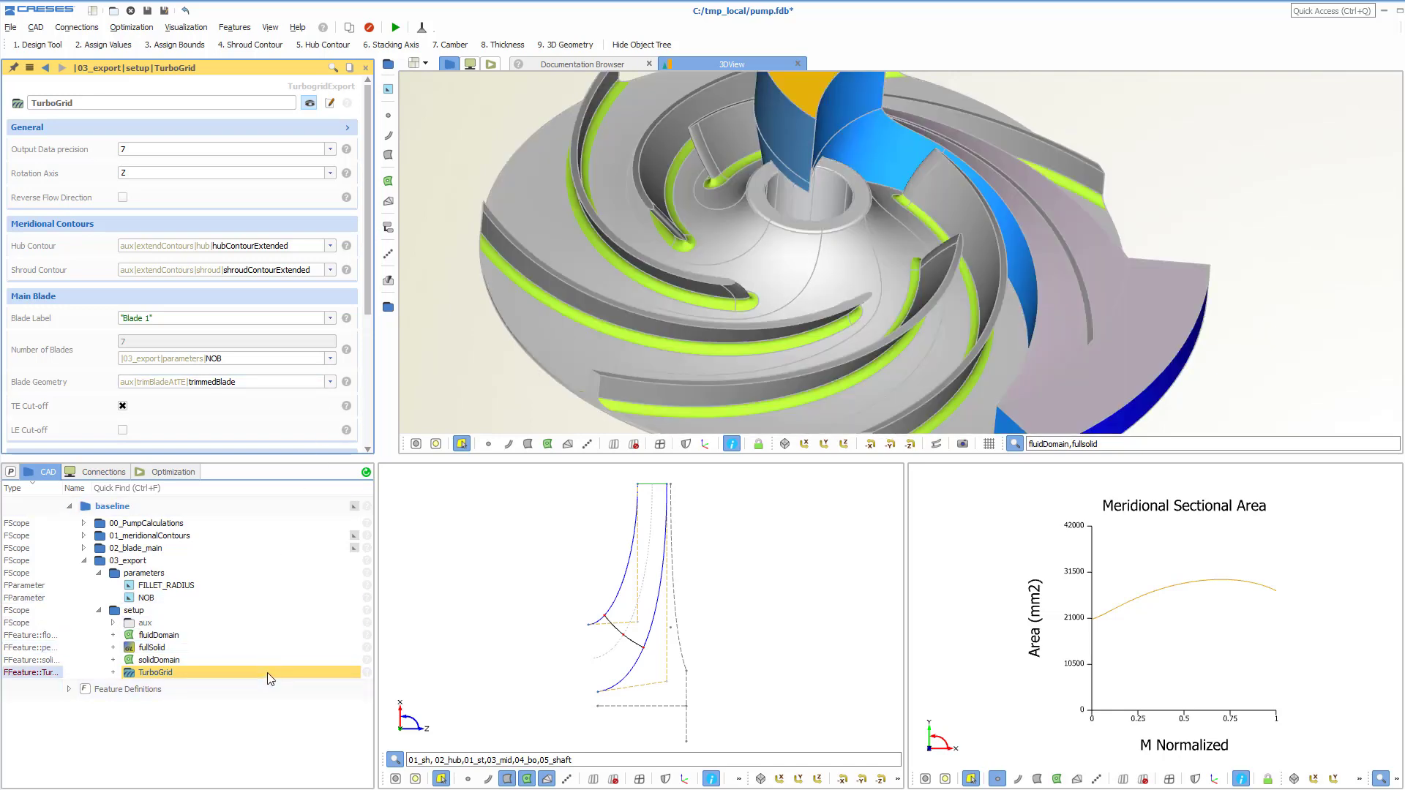
# - Run the TurboGrid export feature from the object tree's context menu and reselect it
pyautogui.rightClick(268, 674)
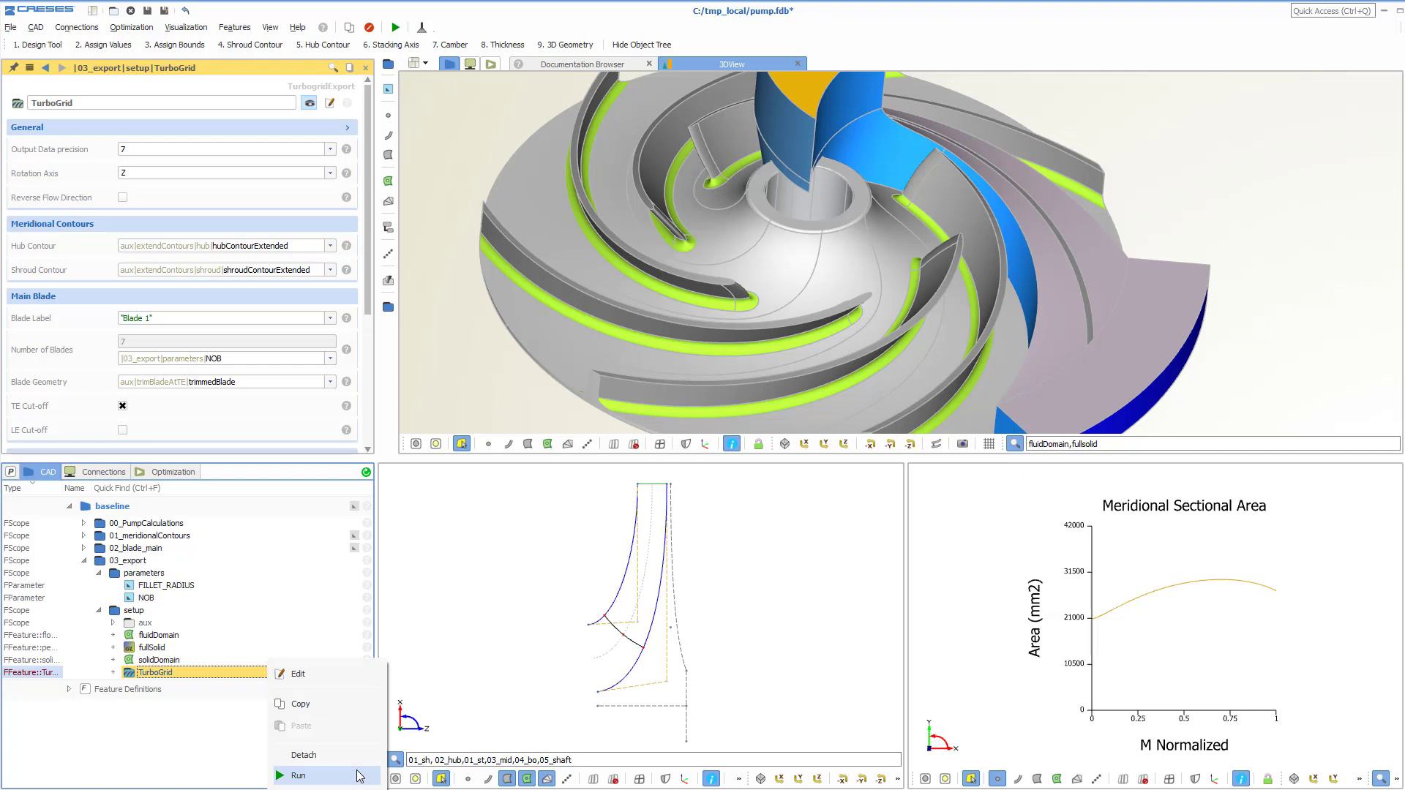
pyautogui.click(335, 775)
pyautogui.click(215, 672)
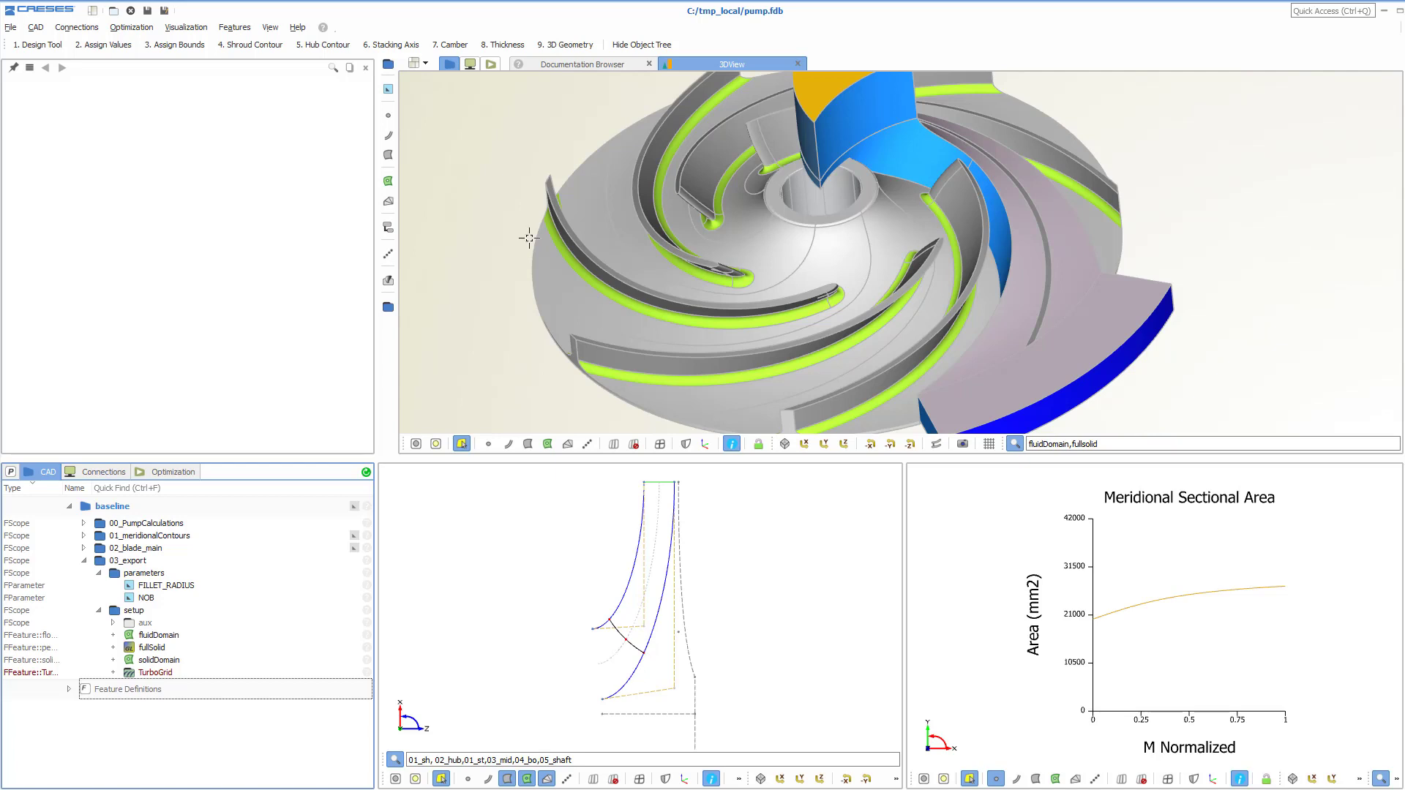
# - Export the pump project as the FSC CAESES script pump.fsc through File > Export
pyautogui.moveTo(640, 244); pyautogui.dragTo(653, 291)
pyautogui.click(10, 27)
pyautogui.moveTo(73, 293)
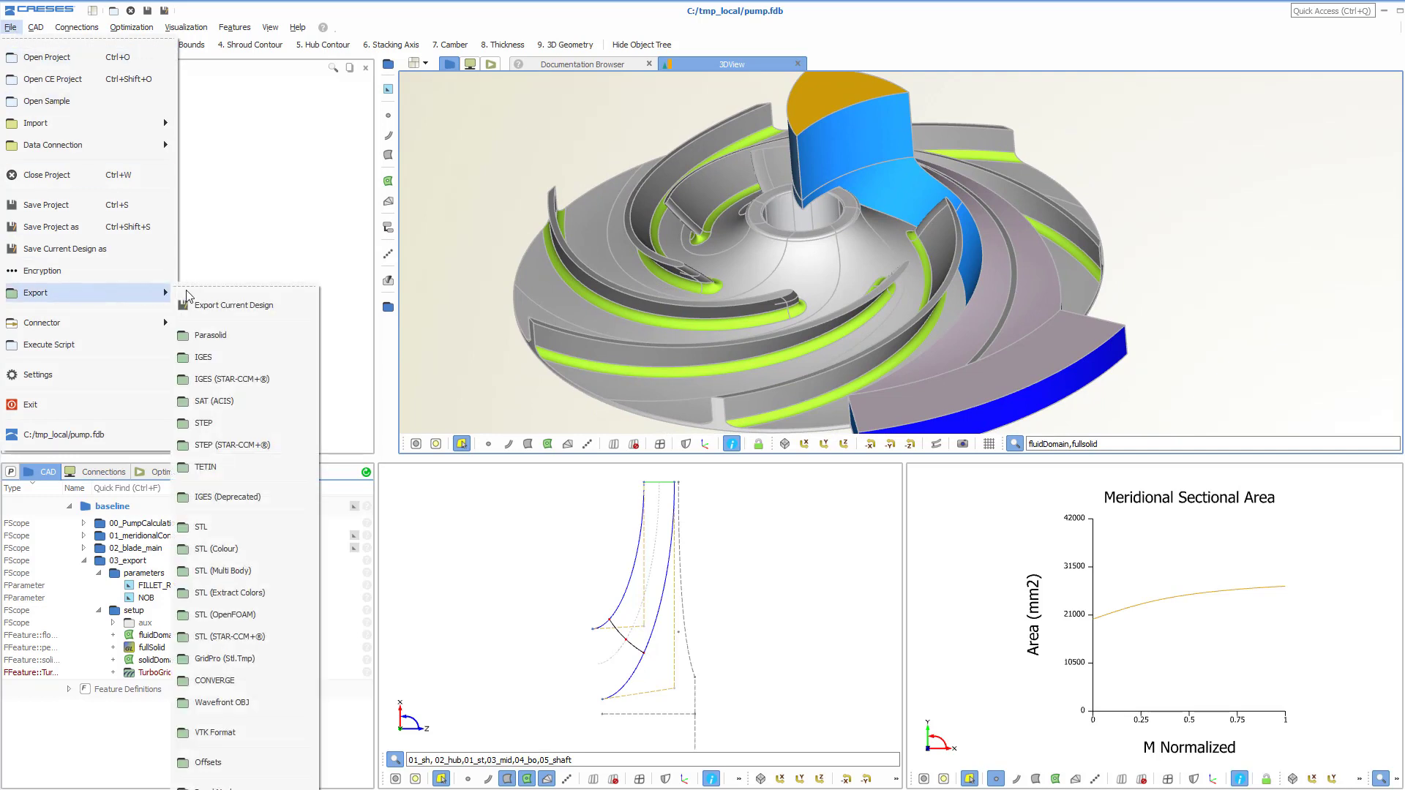
pyautogui.click(246, 287)
pyautogui.moveTo(227, 253); pyautogui.dragTo(302, 56)
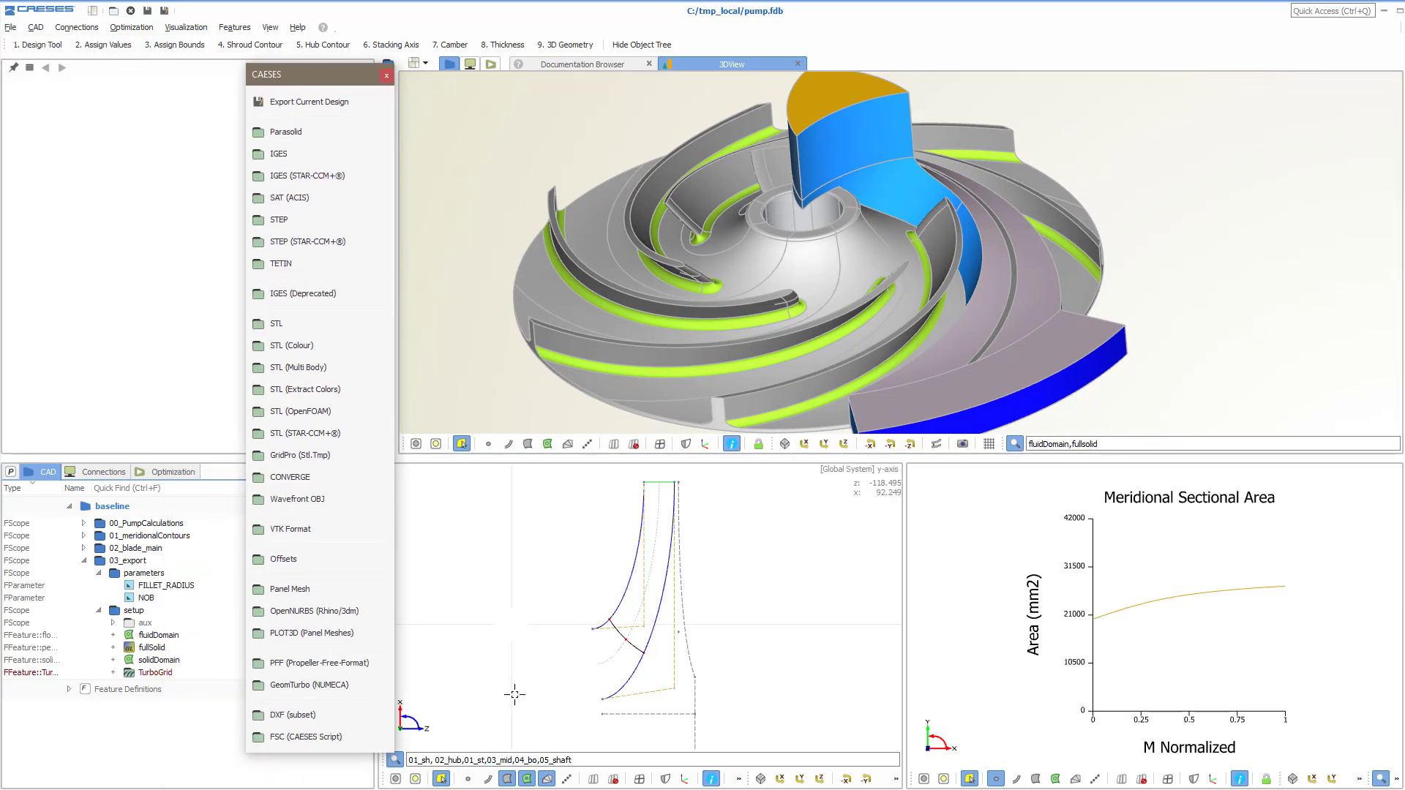
pyautogui.click(380, 737)
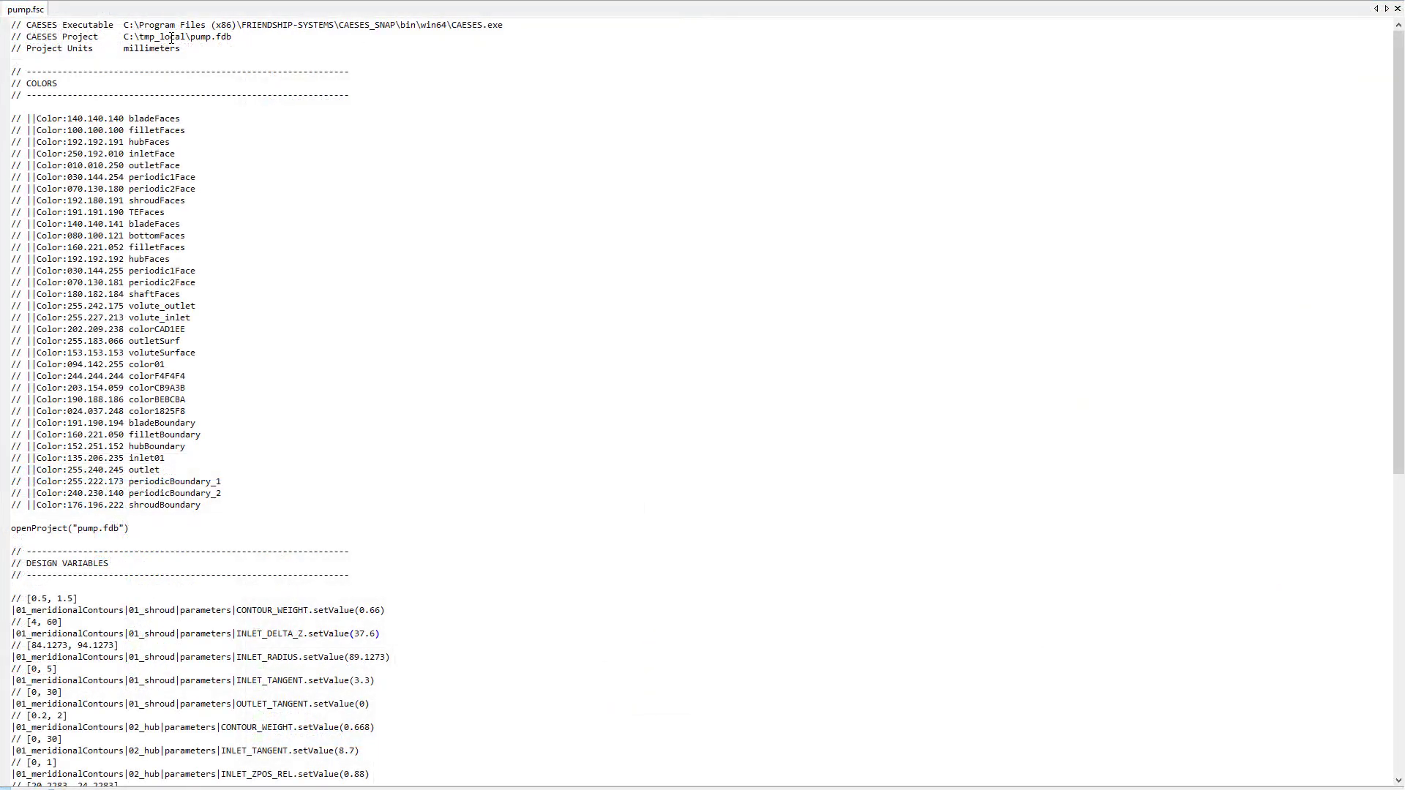
pyautogui.moveTo(242, 36); pyautogui.dragTo(192, 37)
pyautogui.click(251, 71)
pyautogui.moveTo(58, 293); pyautogui.dragTo(226, 304)
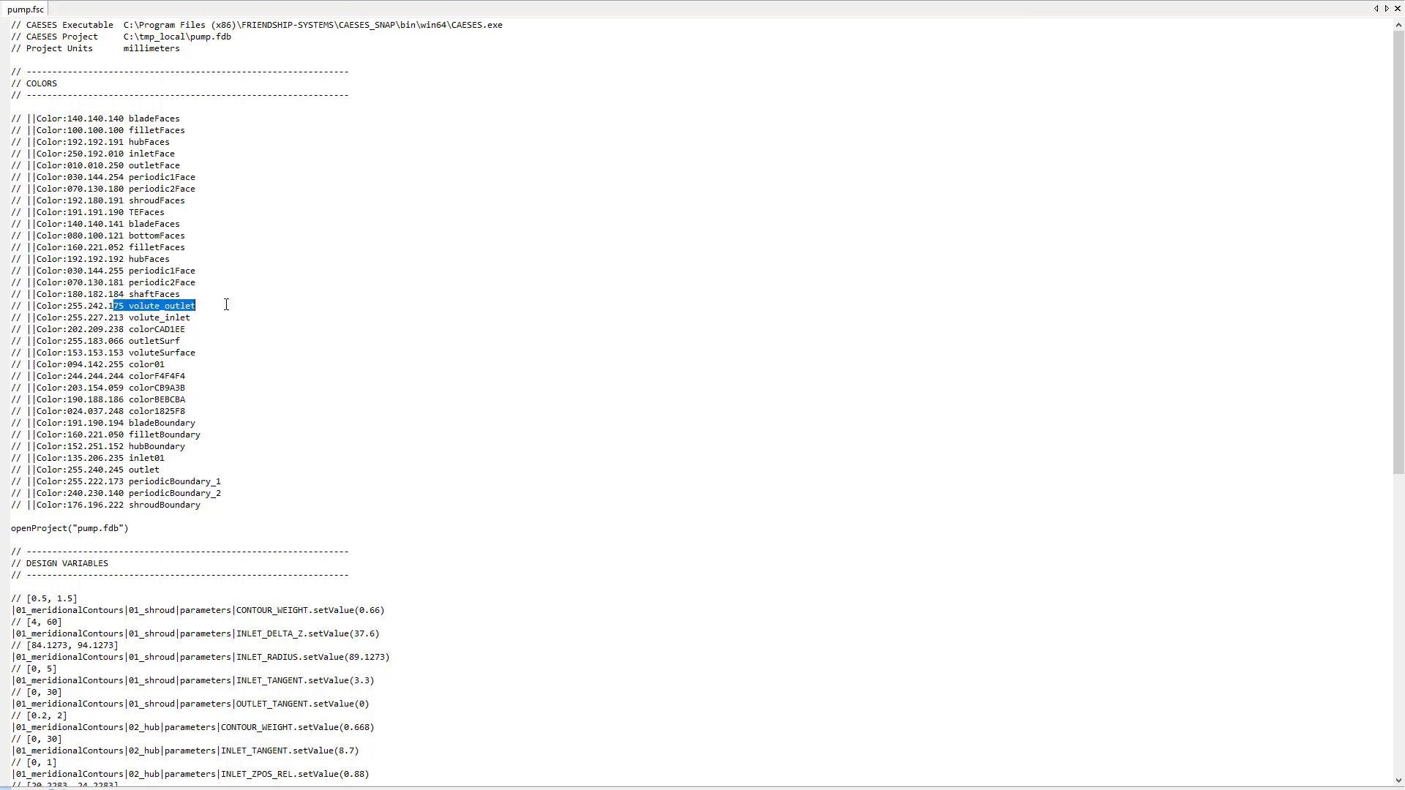
# - Deselect the highlighted text in the pump.fsc script editor
pyautogui.click(327, 445)
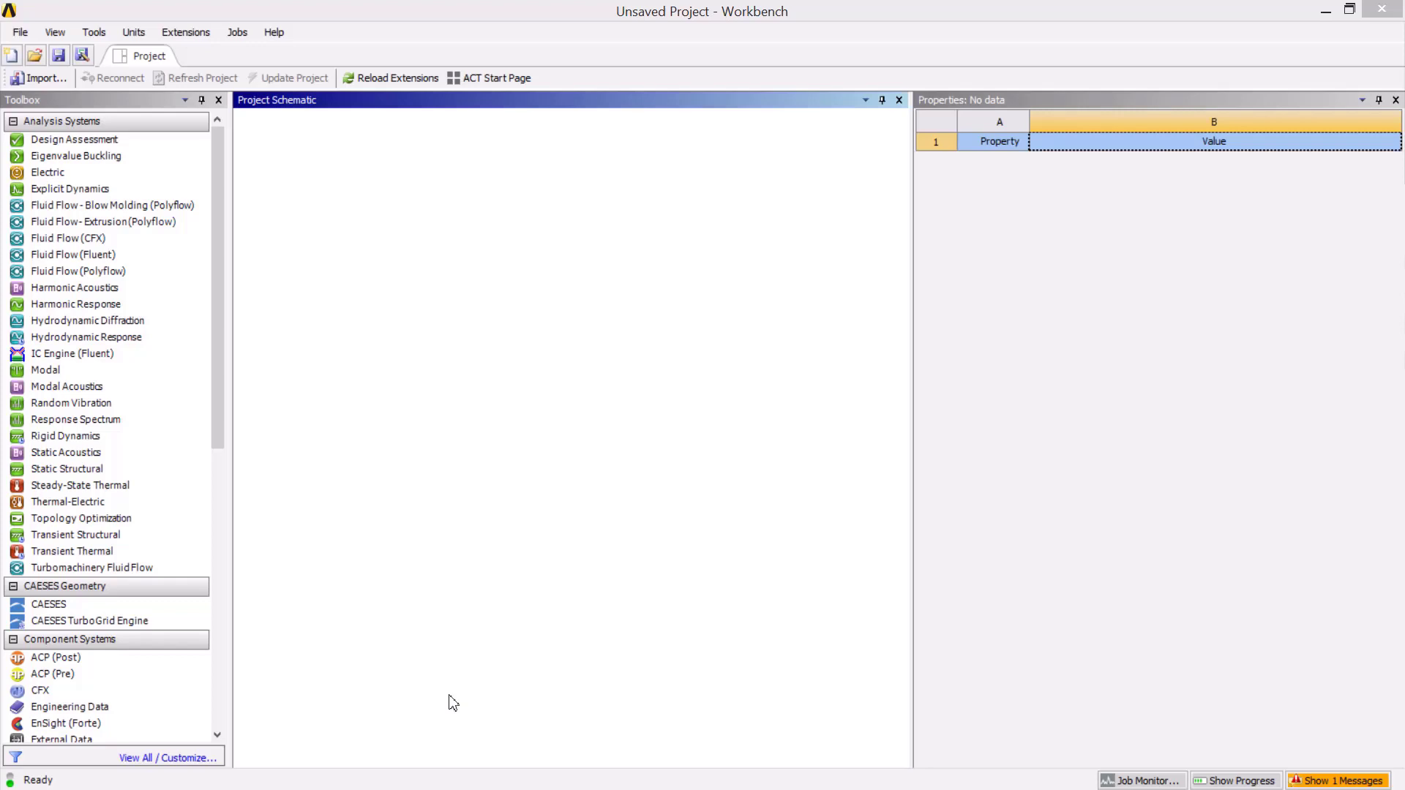
# - Add a CAESES TurboGrid Engine system, load waterPump_model\pump.fsc as its Blade Geometry, and update it
pyautogui.moveTo(91, 622); pyautogui.dragTo(300, 230)
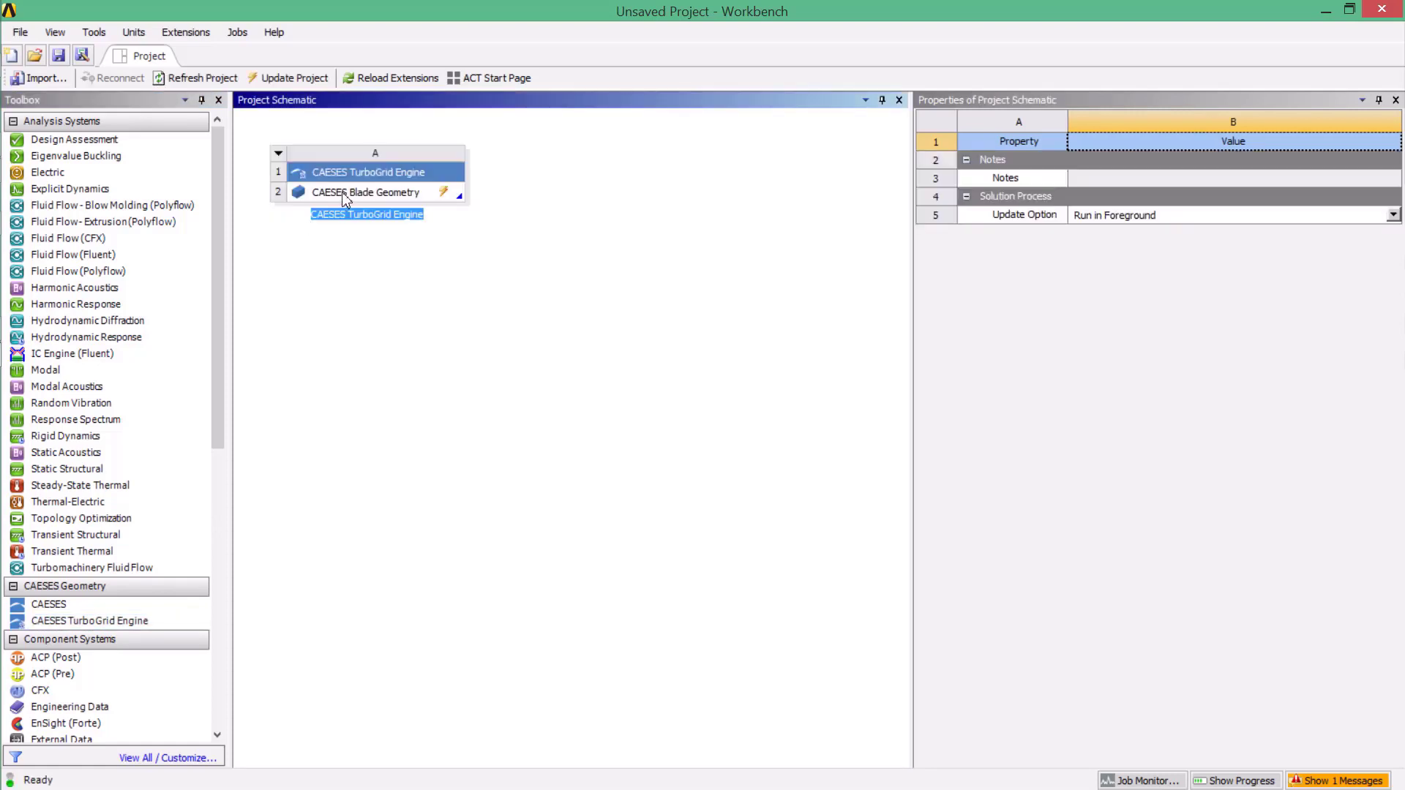
pyautogui.rightClick(417, 191)
pyautogui.click(487, 198)
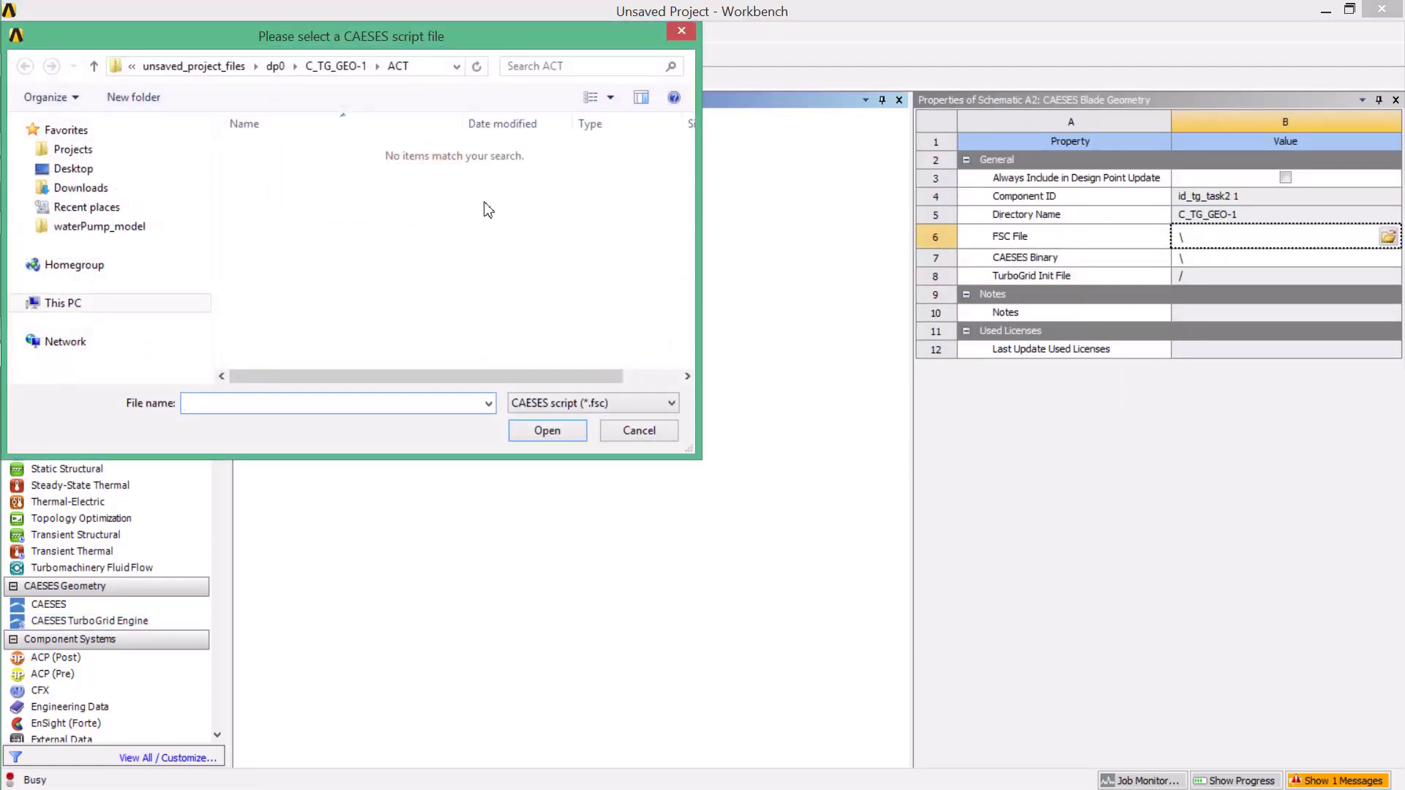
pyautogui.click(123, 231)
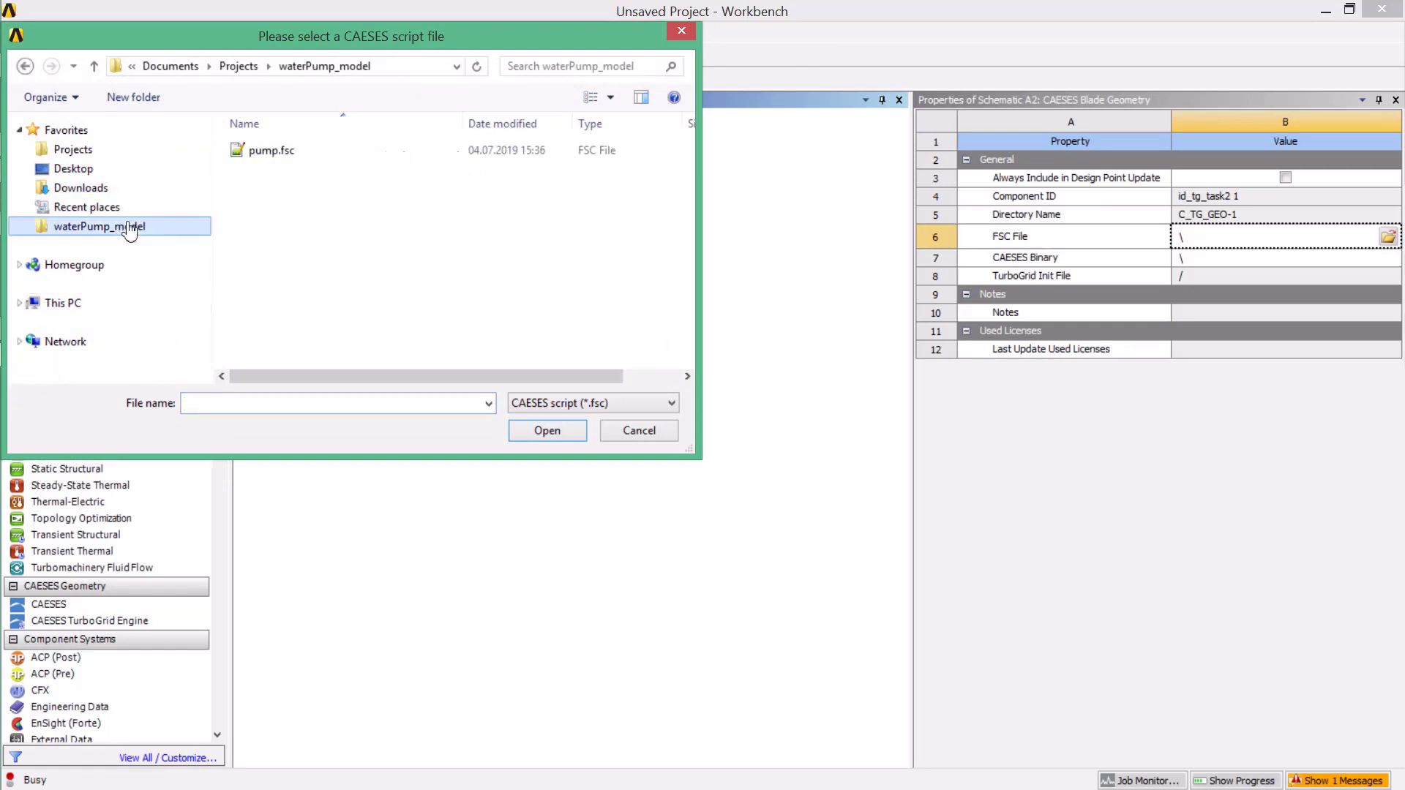
pyautogui.doubleClick(271, 154)
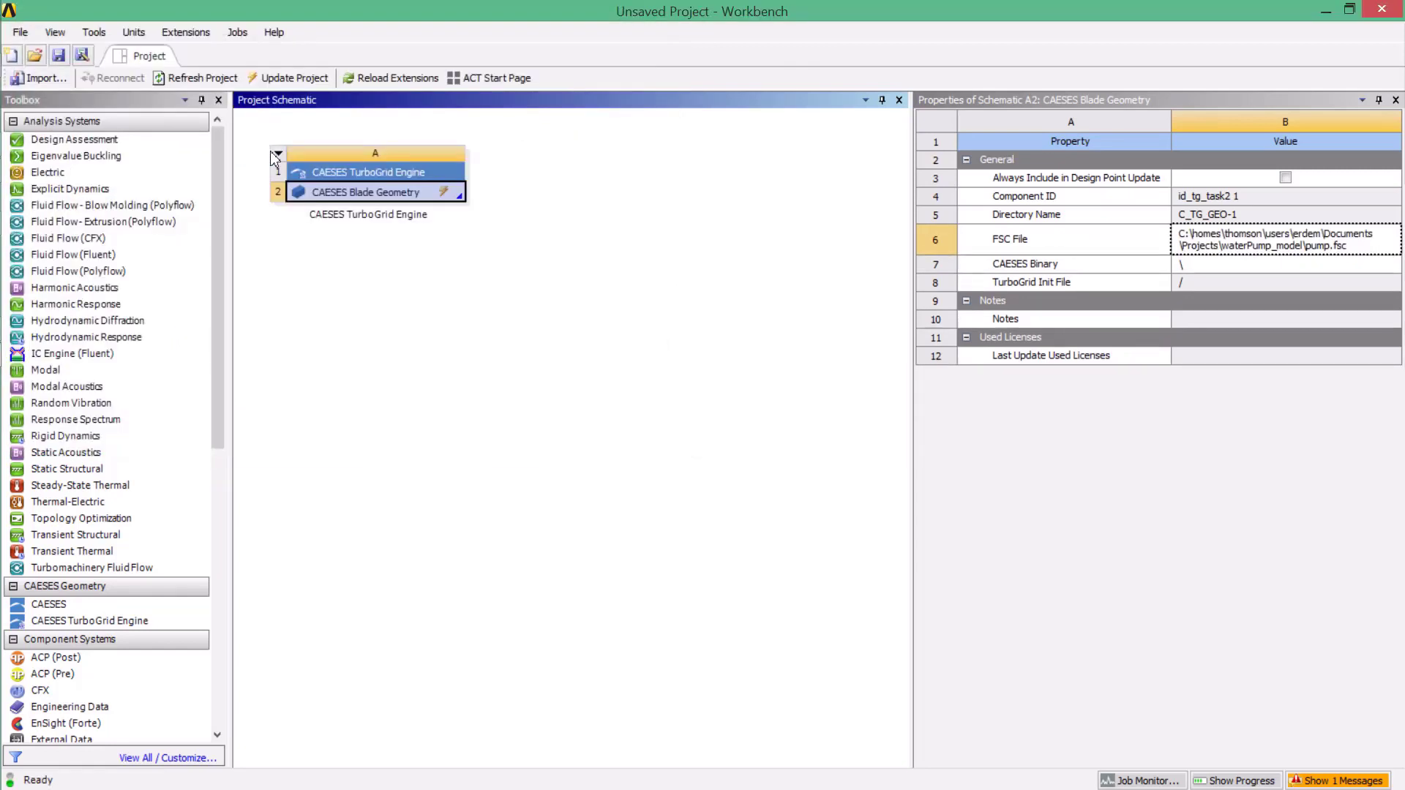
pyautogui.rightClick(364, 196)
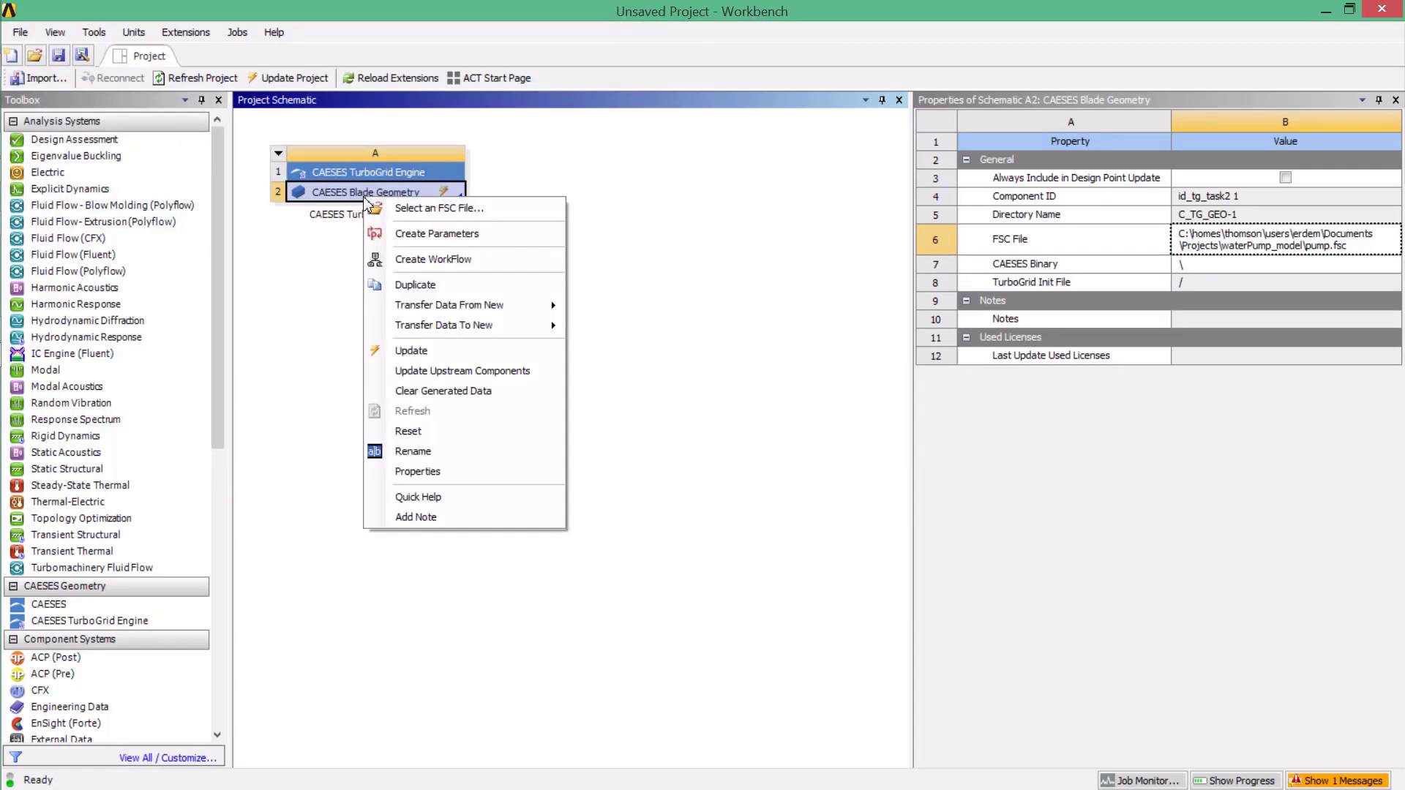
pyautogui.click(471, 351)
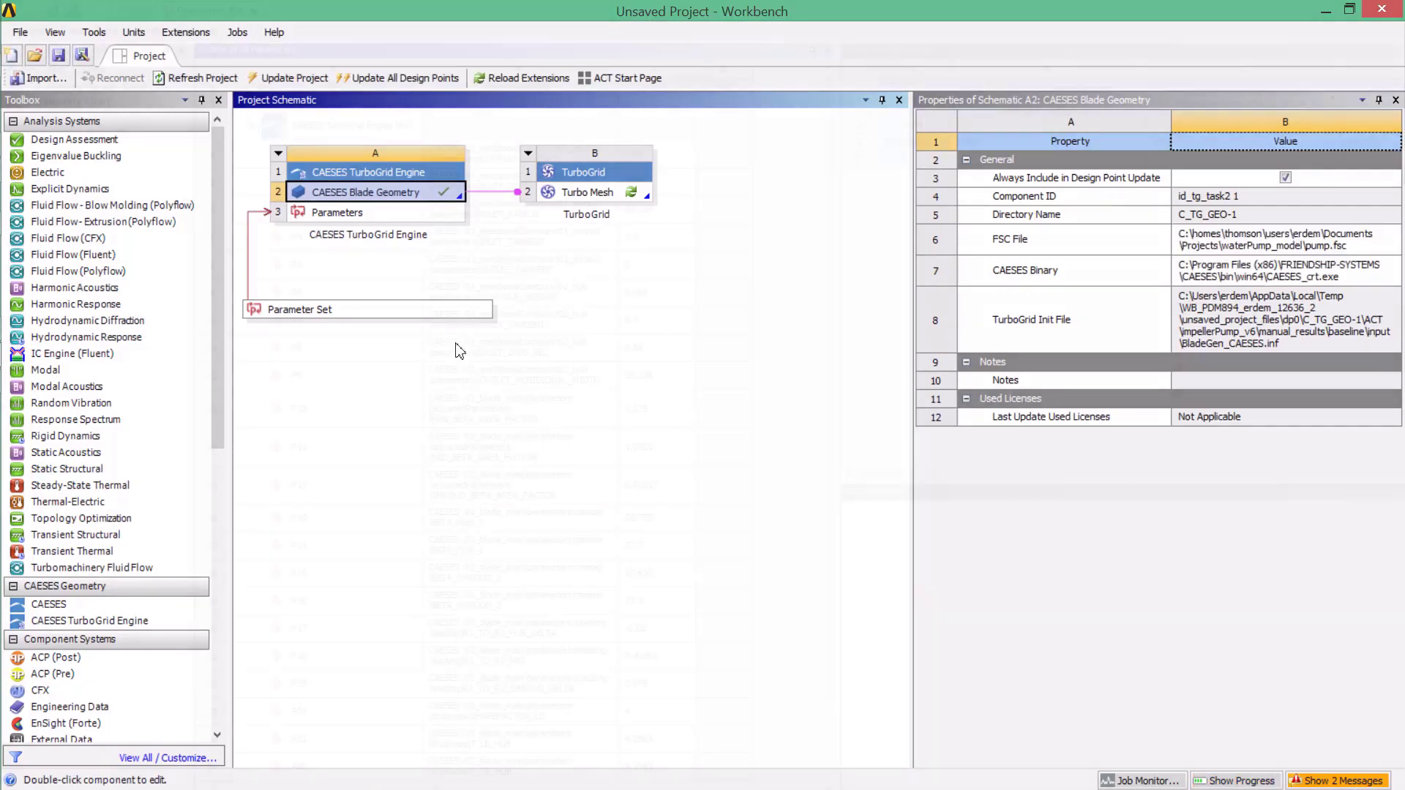
# - Review the design parameters in the Parameter Set, then open the Turbo Mesh cell in TurboGrid
pyautogui.doubleClick(446, 309)
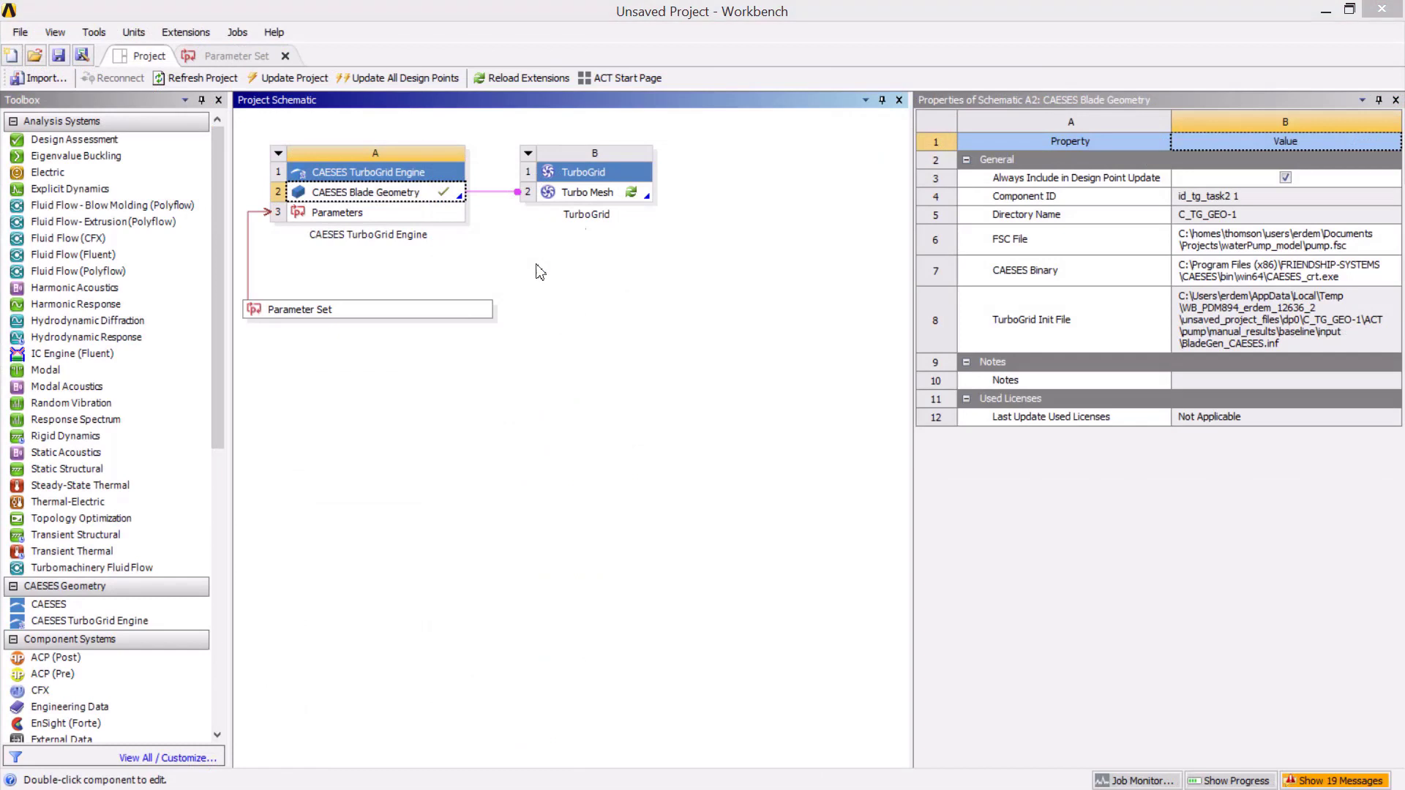
pyautogui.doubleClick(587, 194)
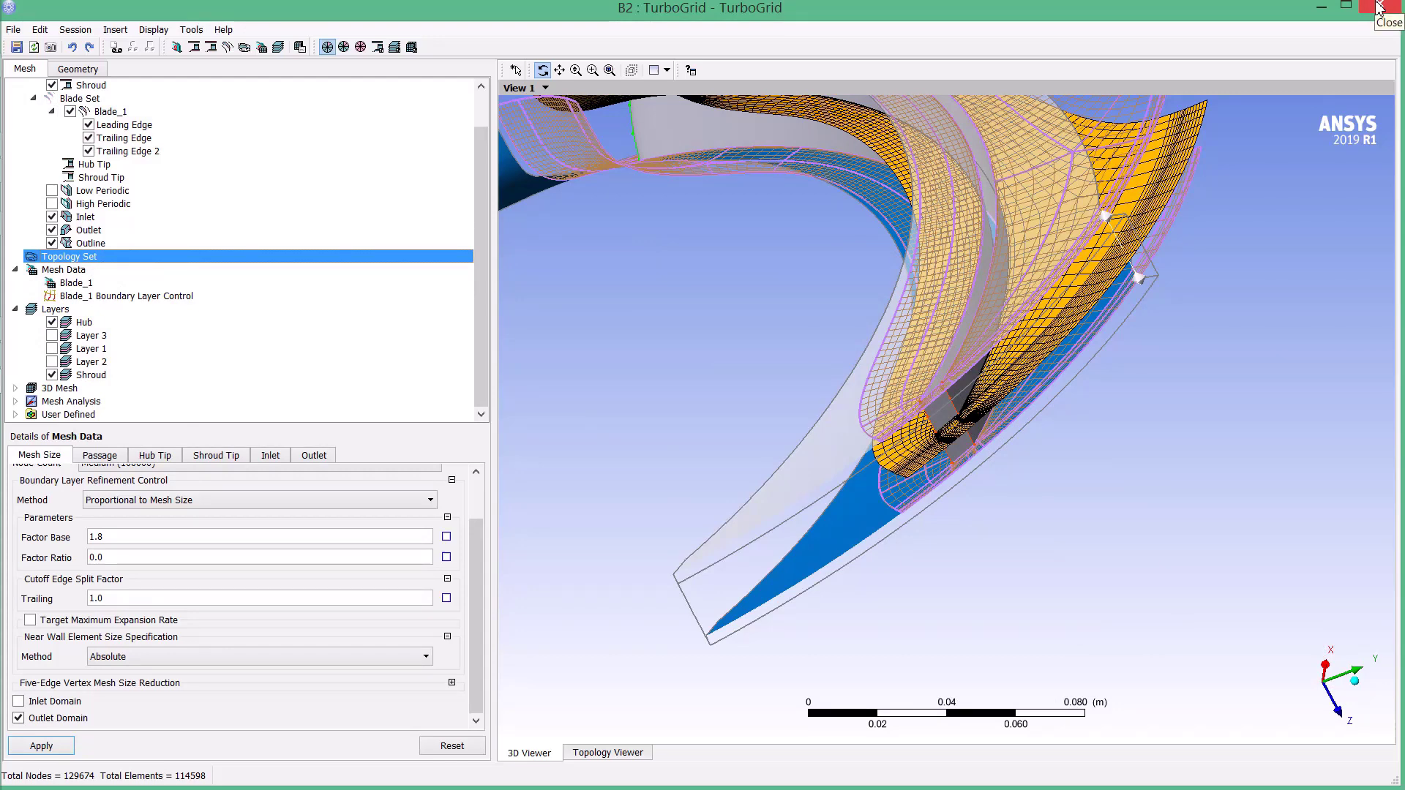
# - Close TurboGrid after checking the blade passage mesh, returning to Workbench
pyautogui.click(1379, 7)
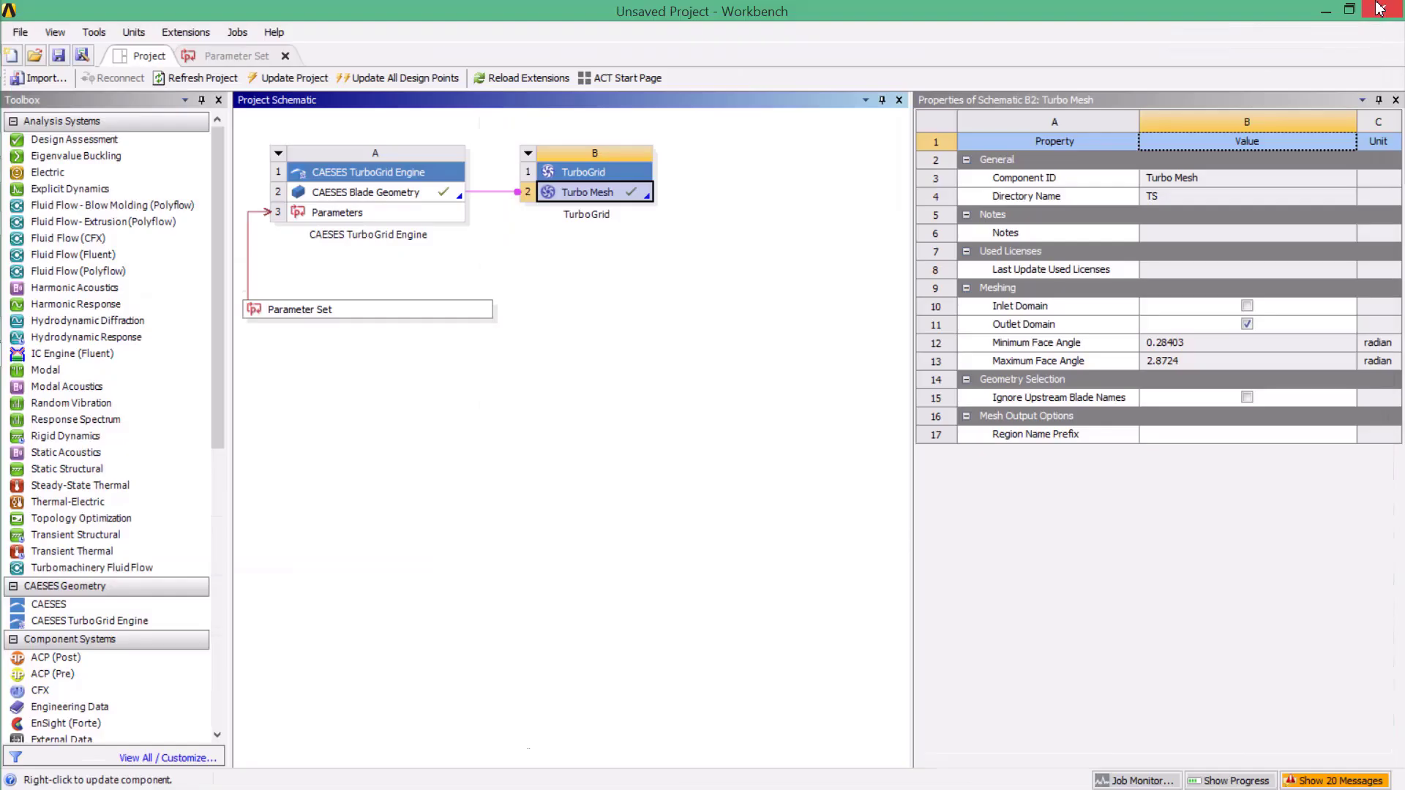
# - Transfer the Turbo Mesh into a new CFX system and orbit the pressure contour in CFD-Post
pyautogui.click(720, 355)
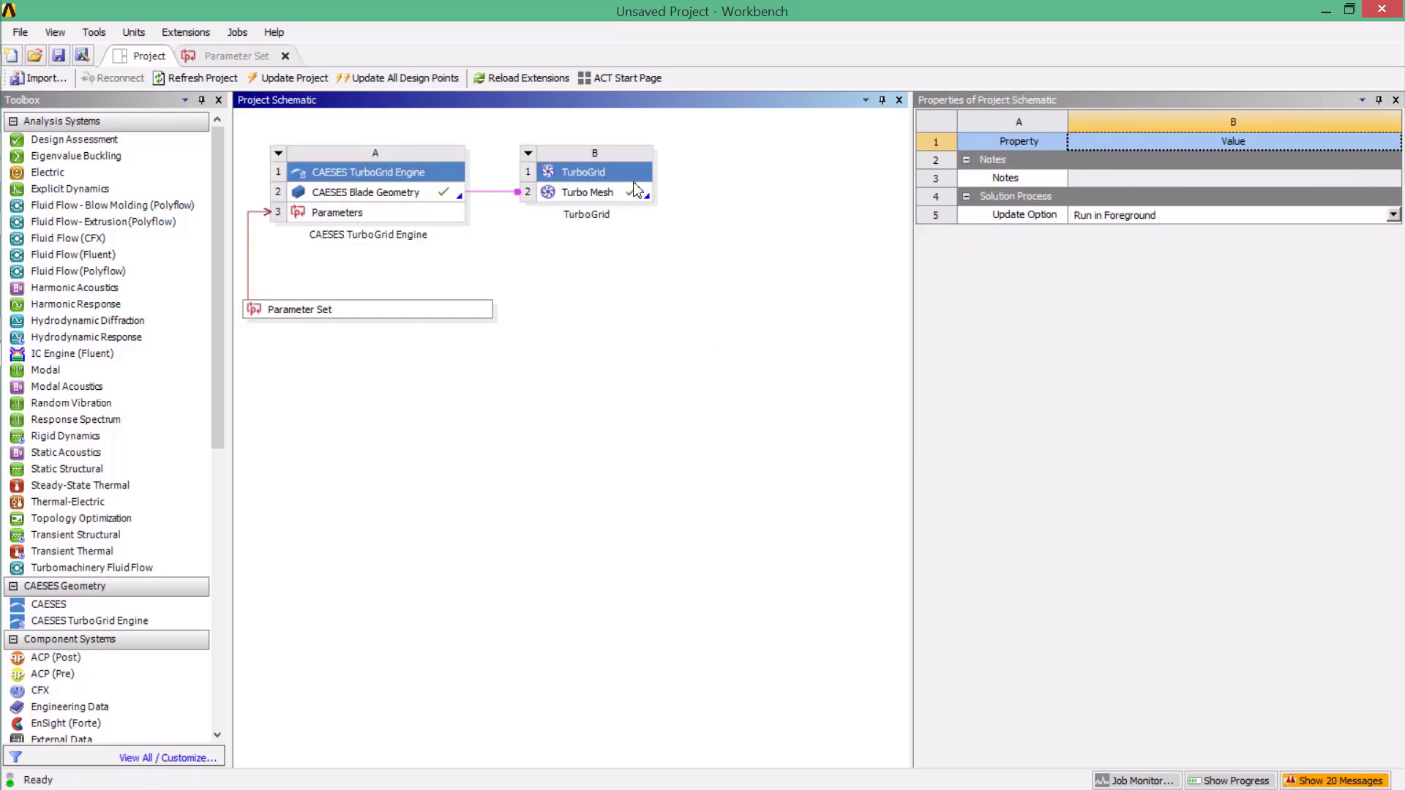
pyautogui.rightClick(598, 194)
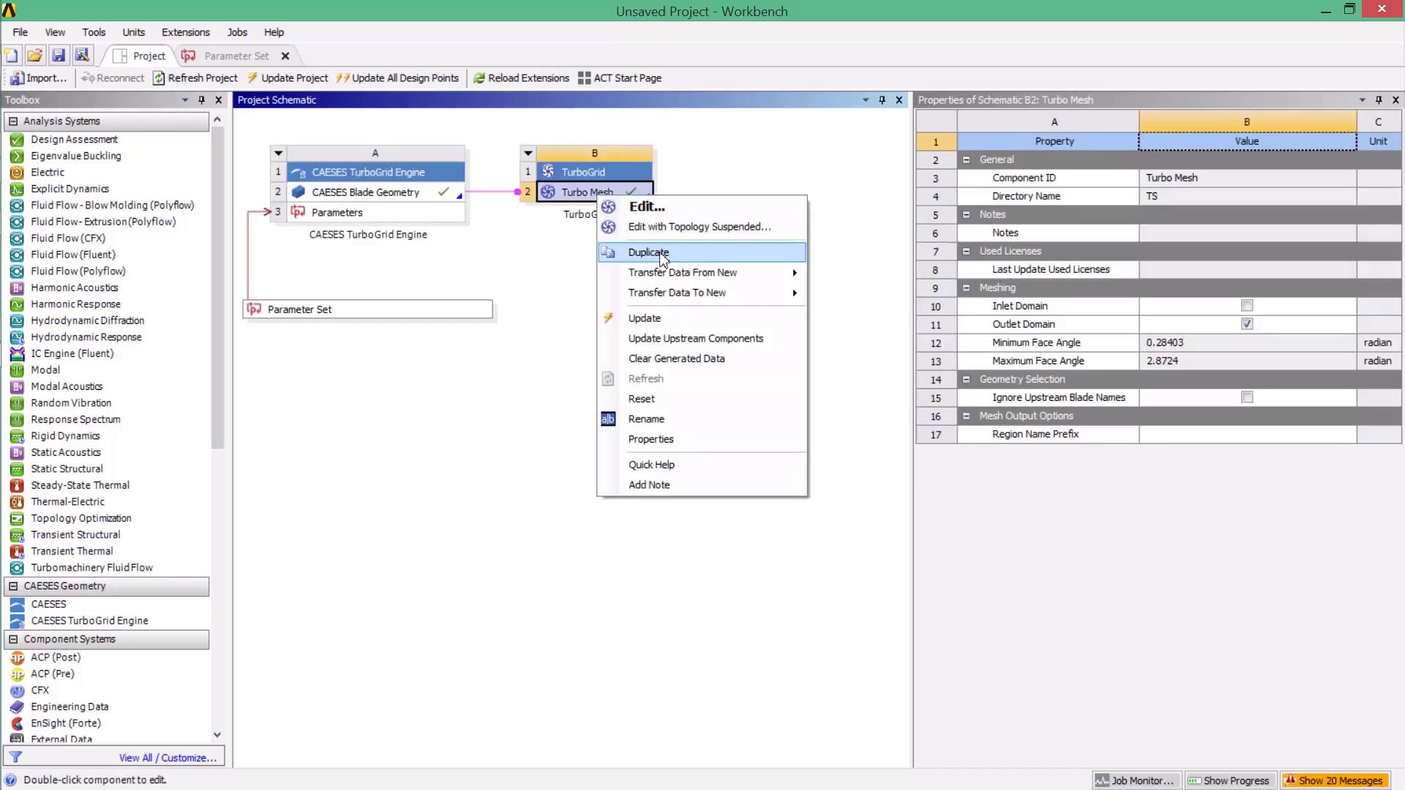
pyautogui.moveTo(668, 278)
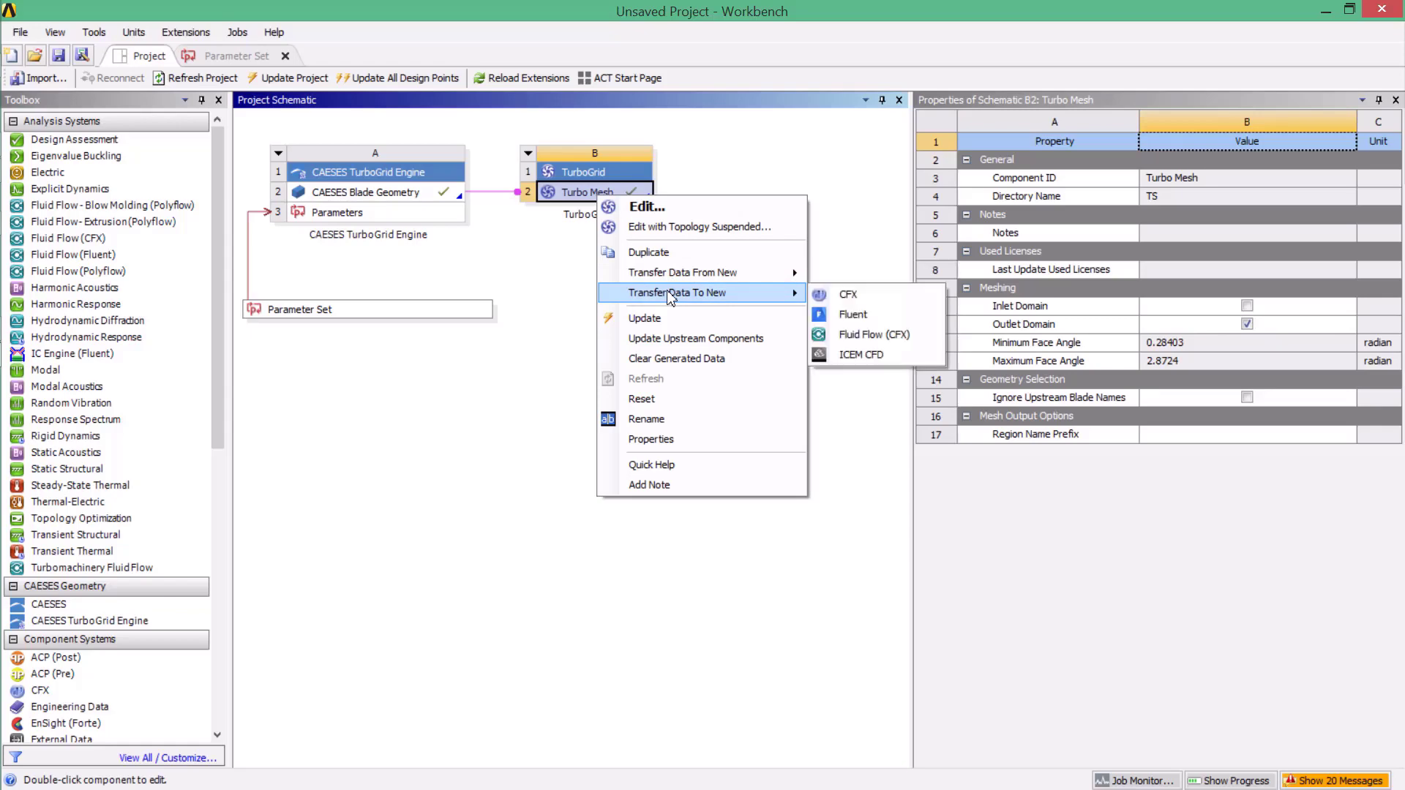
pyautogui.click(848, 294)
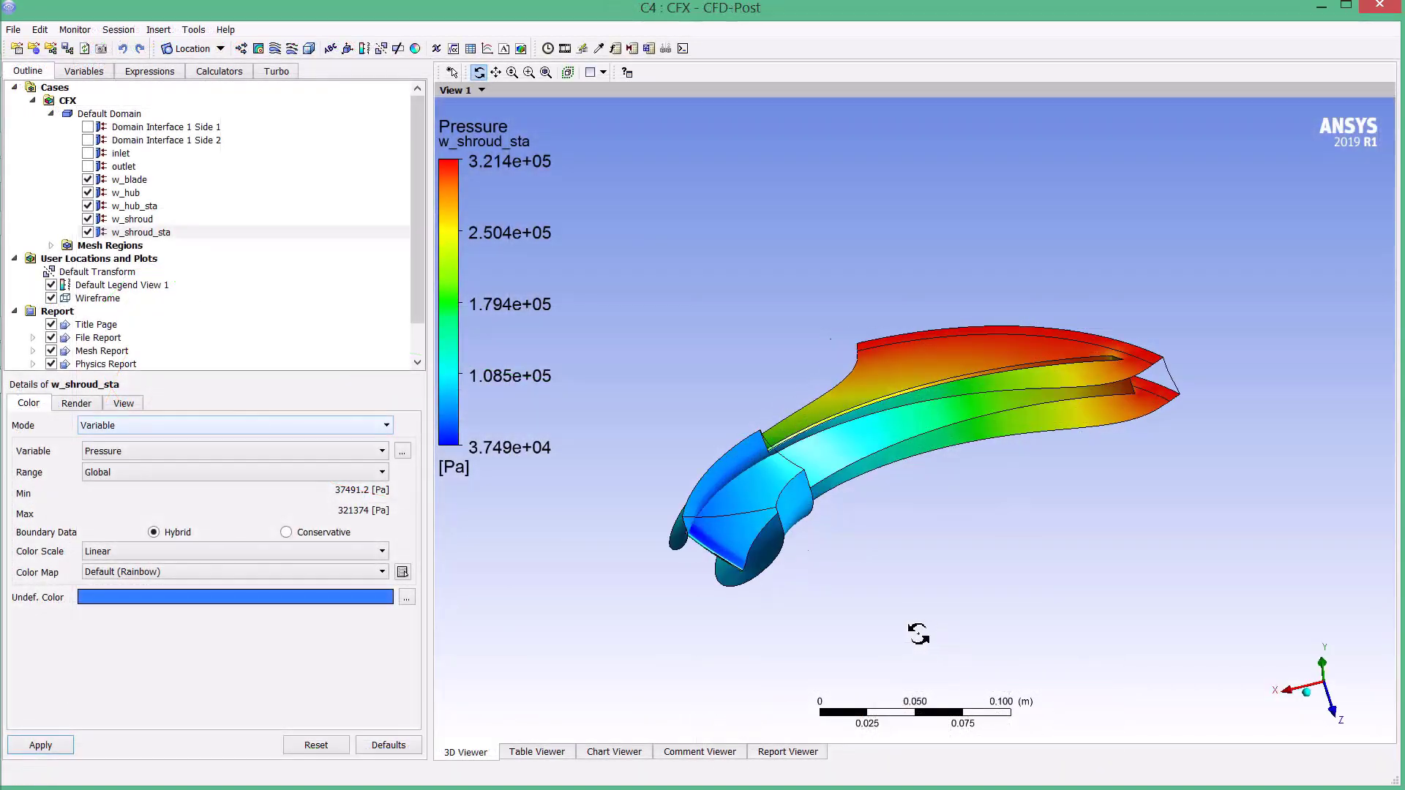
pyautogui.moveTo(1024, 453); pyautogui.dragTo(987, 526)
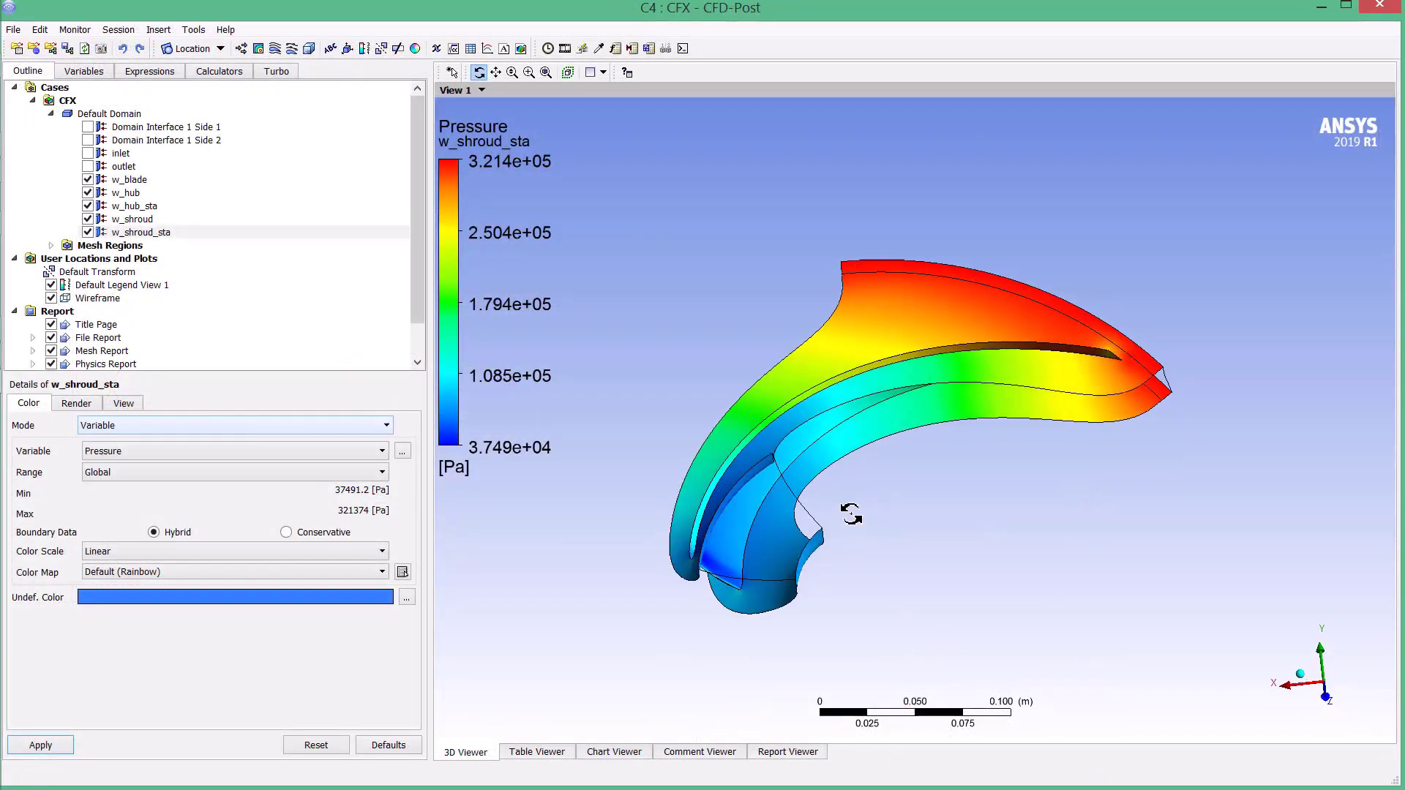
pyautogui.moveTo(850, 517); pyautogui.dragTo(900, 476)
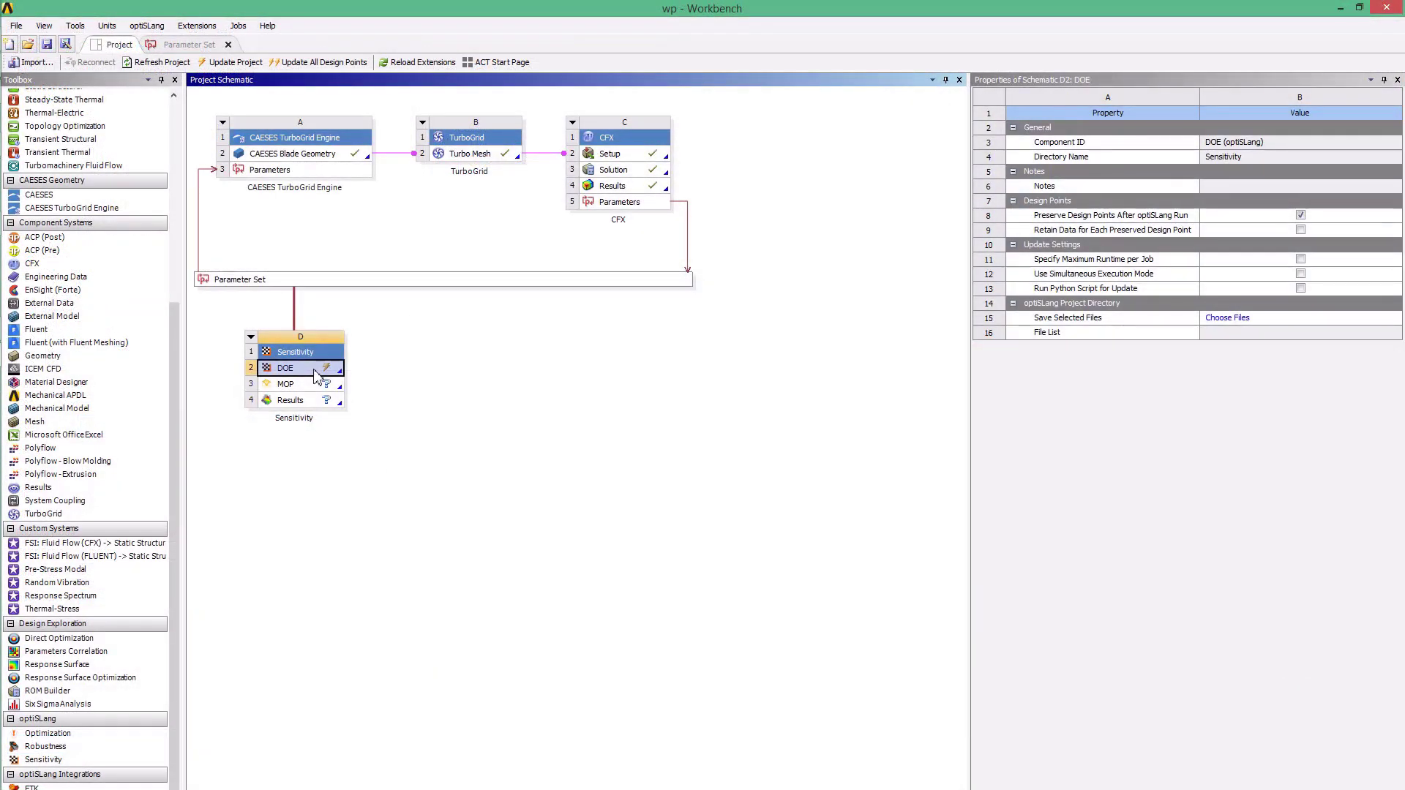
# - Run Update on the DOE cell, then open the Results cell in optiSLang postprocessing
pyautogui.rightClick(317, 374)
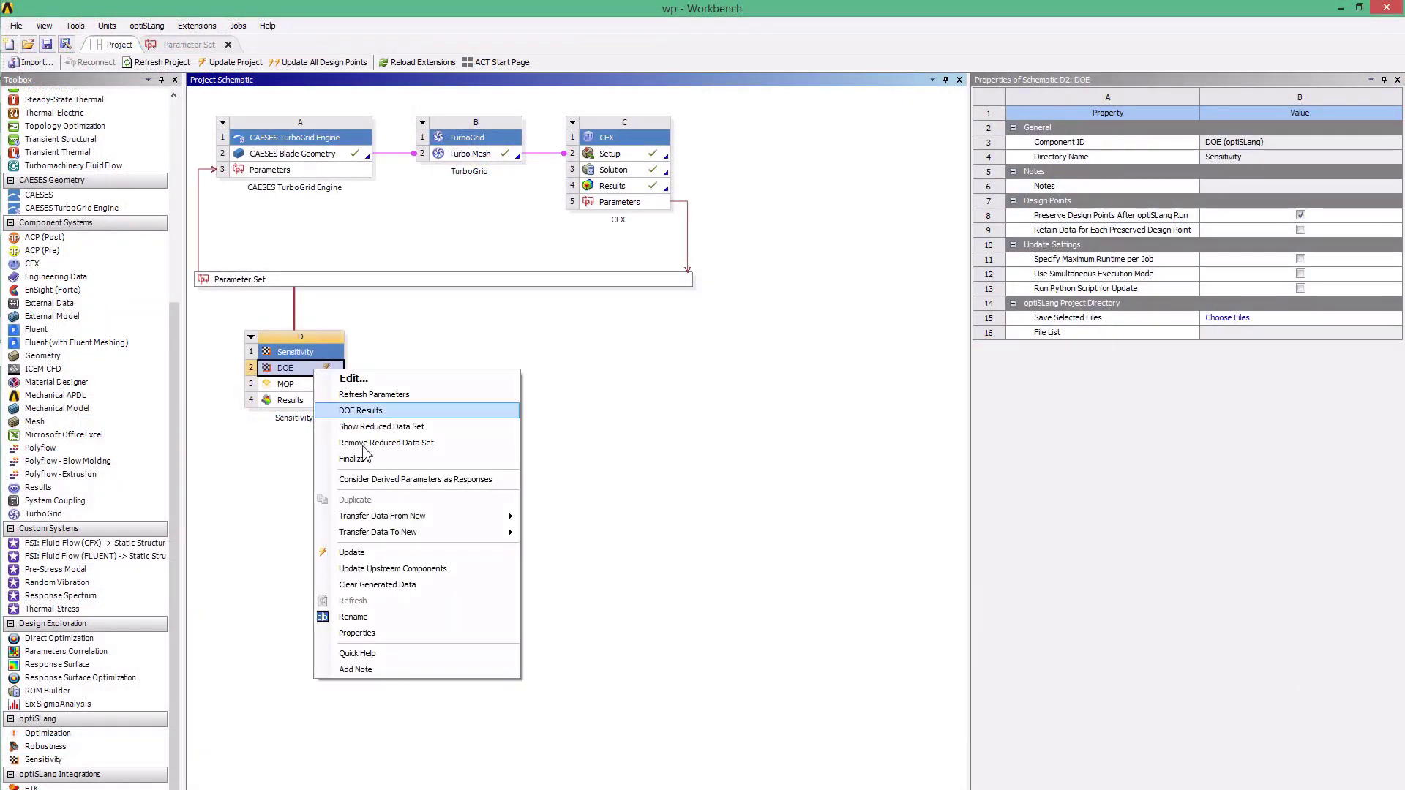
pyautogui.click(380, 555)
pyautogui.click(306, 402)
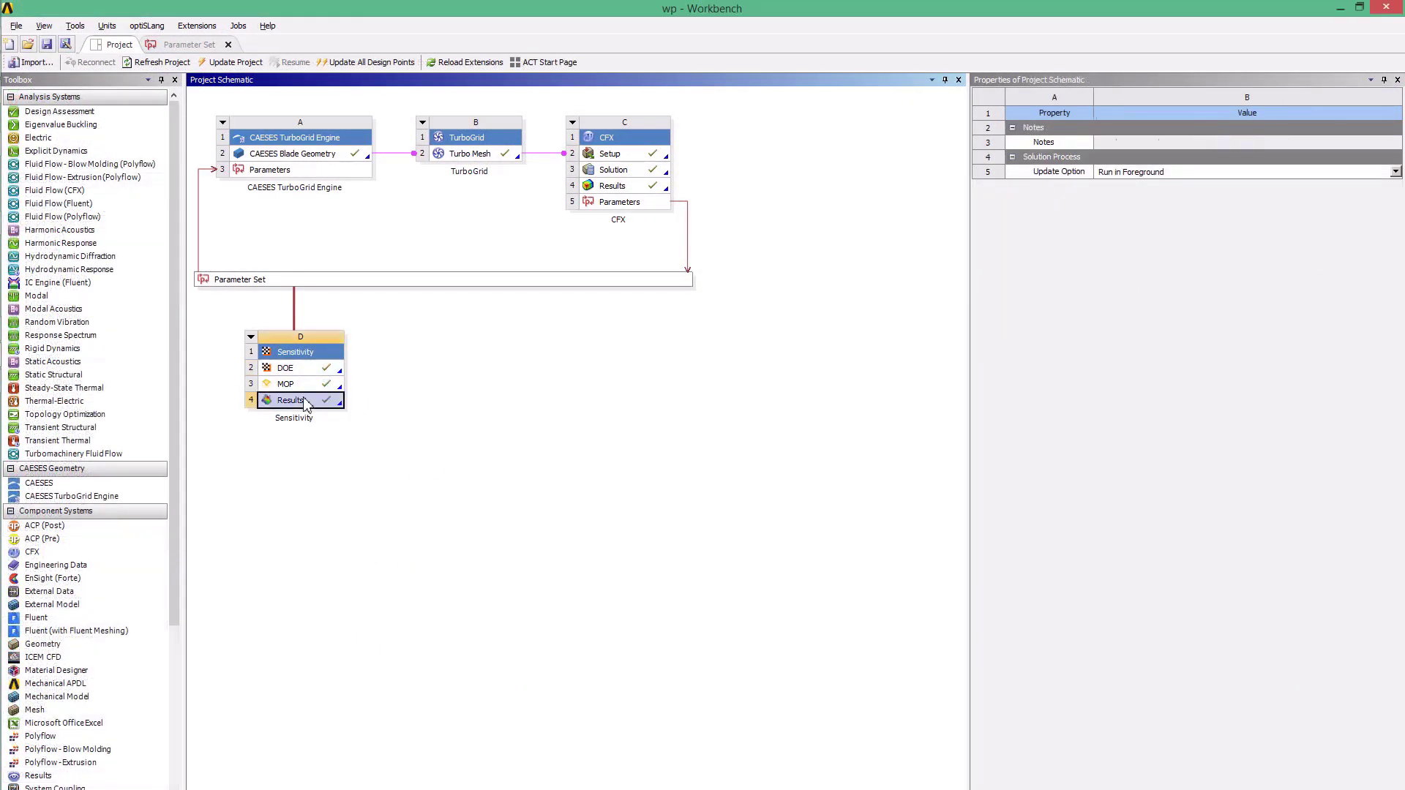
pyautogui.rightClick(306, 404)
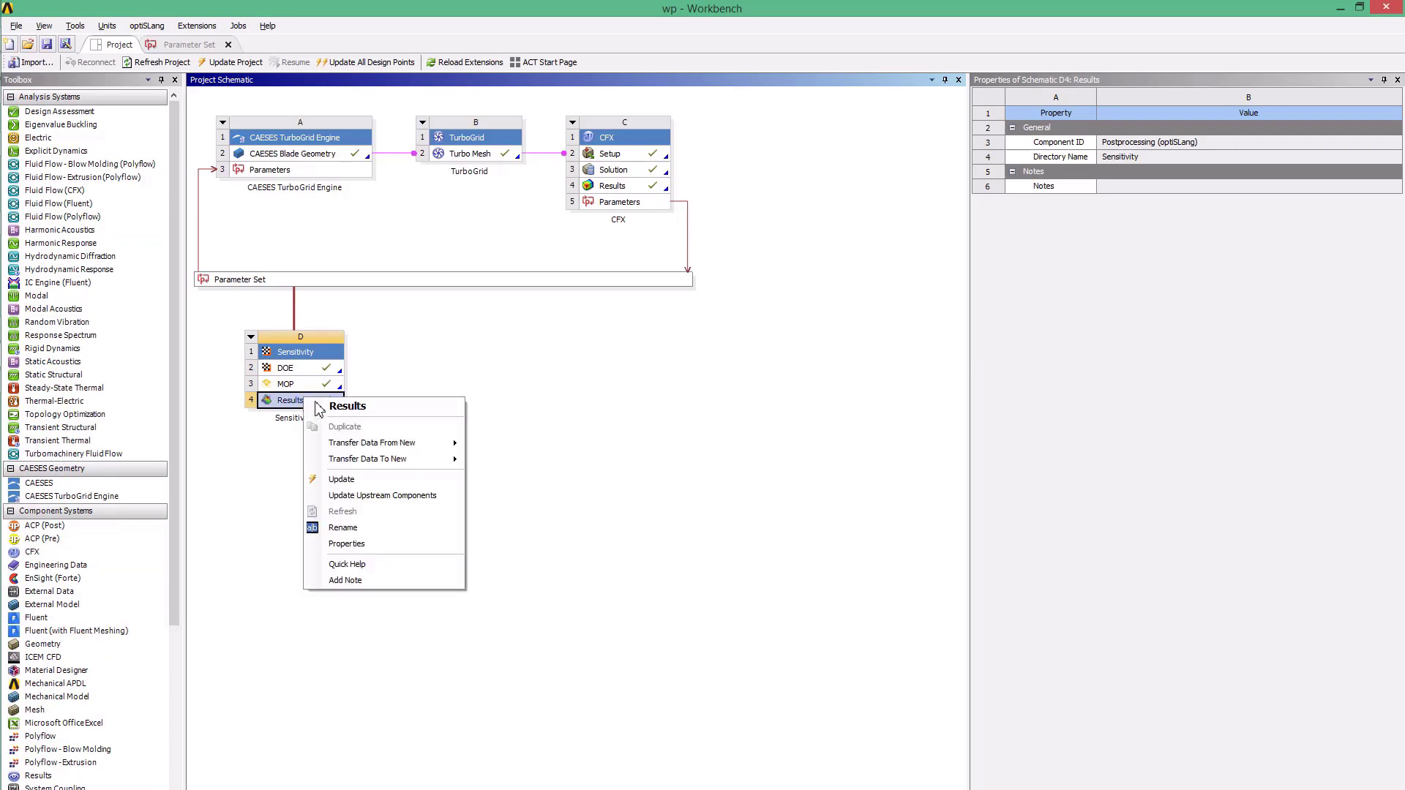
pyautogui.click(380, 407)
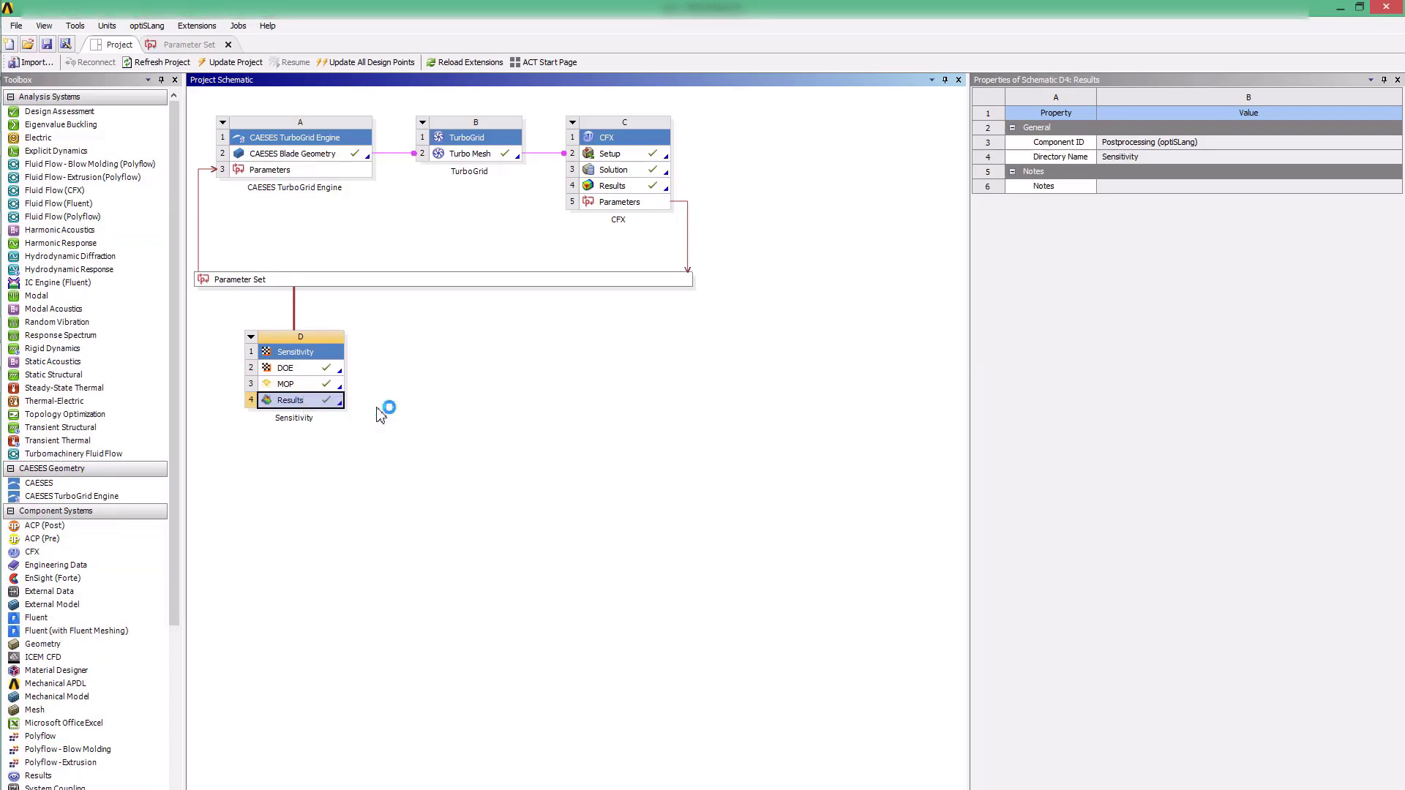